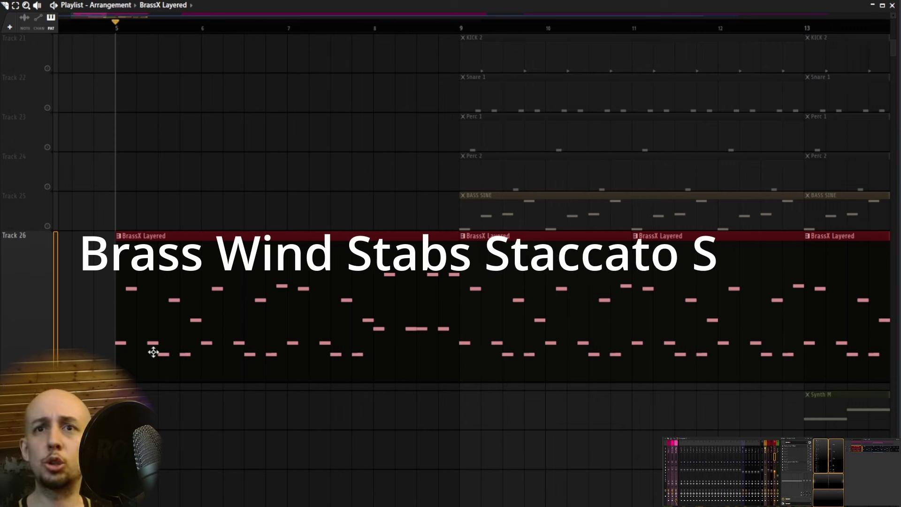
Play the BrassX Layered pattern from bar 5 and open its BrassX A Harmor notes in the Piano roll.
key("space")
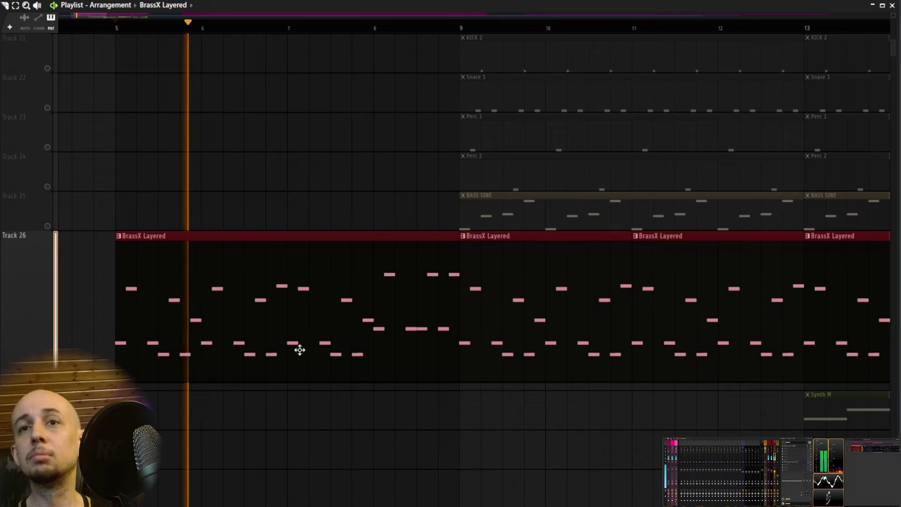
double_click(272, 334)
scroll(421, 331, "down", 1)
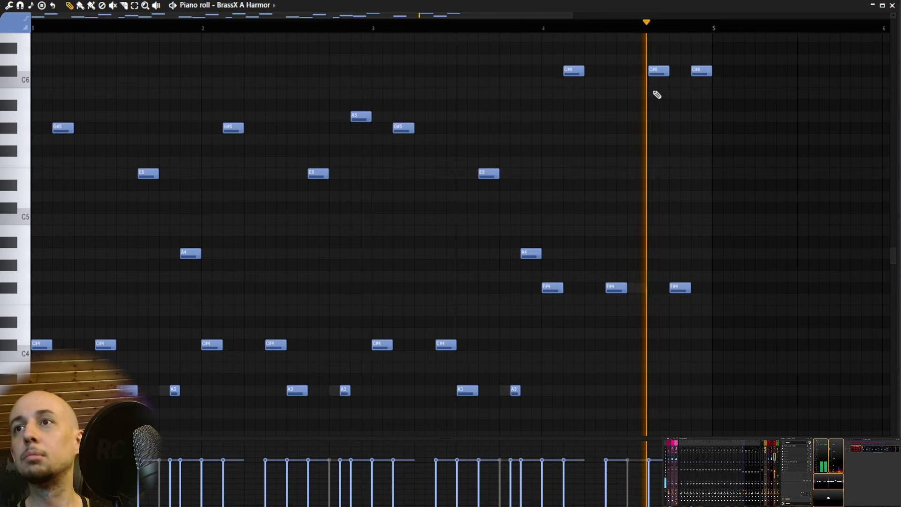
key("space")
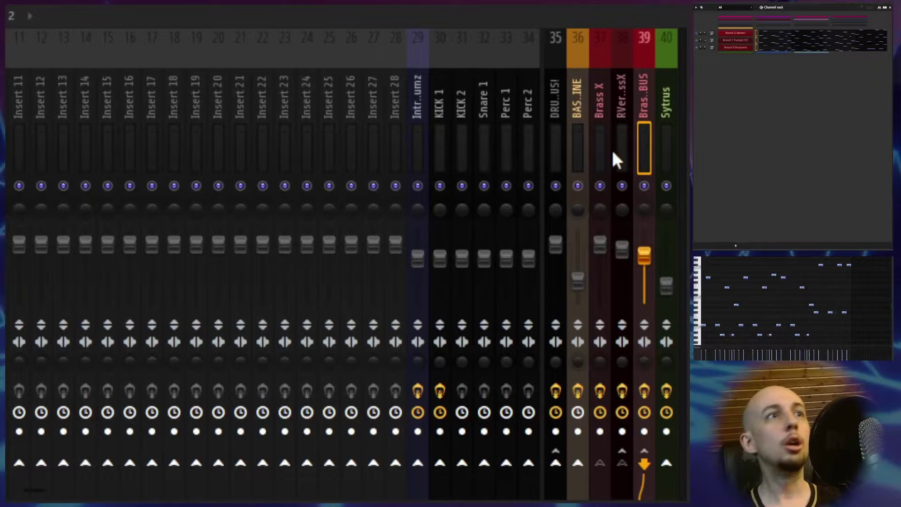
Select the Brass X, RVerb BrassX and BrassX BUS mixer tracks together.
left_click(501, 113)
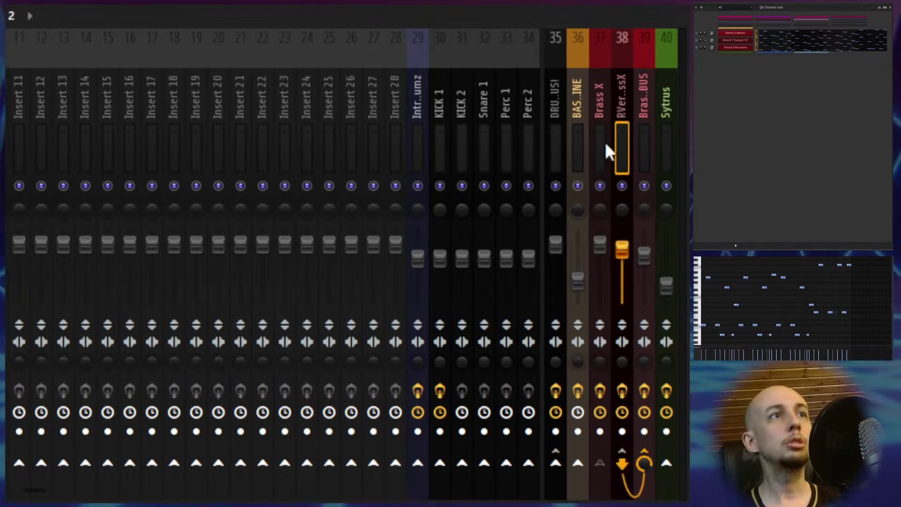
left_click(494, 108)
left_click(506, 111, "ctrl+shift")
left_click(521, 112, "ctrl+shift")
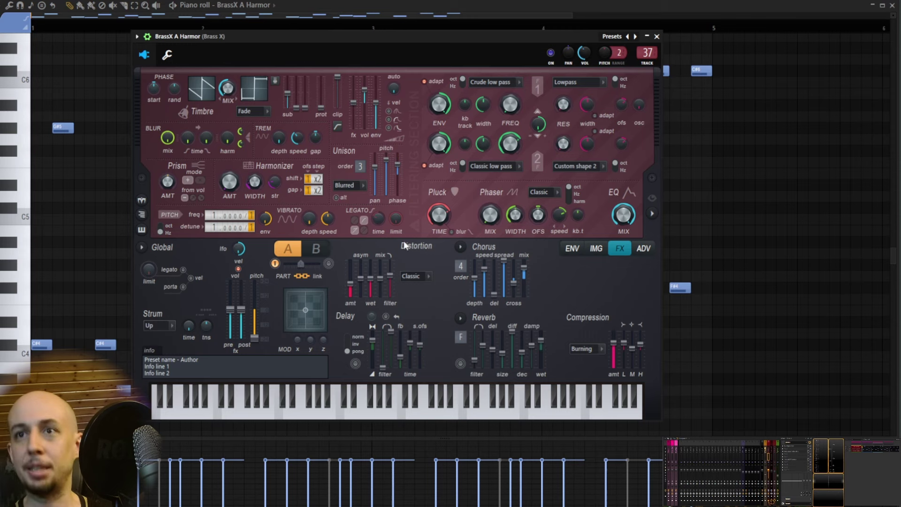
Audition the BrassX A Harmor layer and inspect its Filter 1 frequency envelope and effects settings.
key("space")
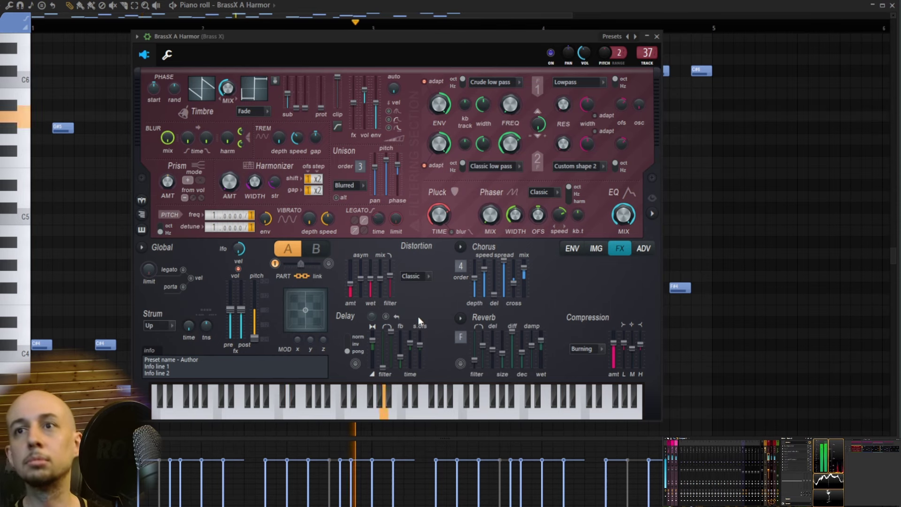
key("space")
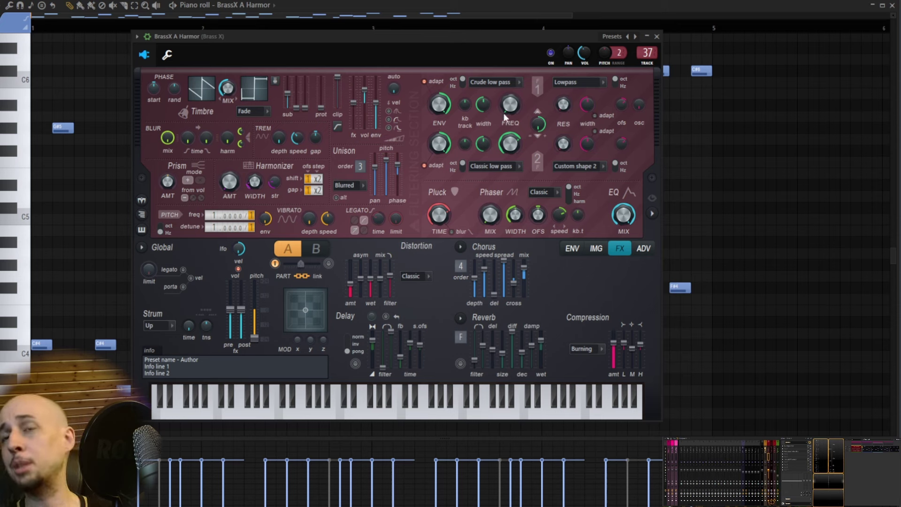
left_click(577, 254)
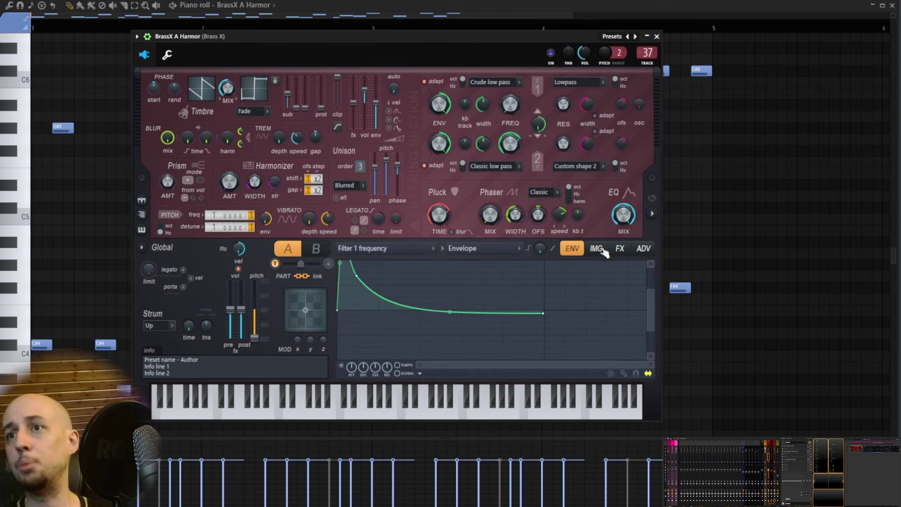
left_click(621, 252)
key("space")
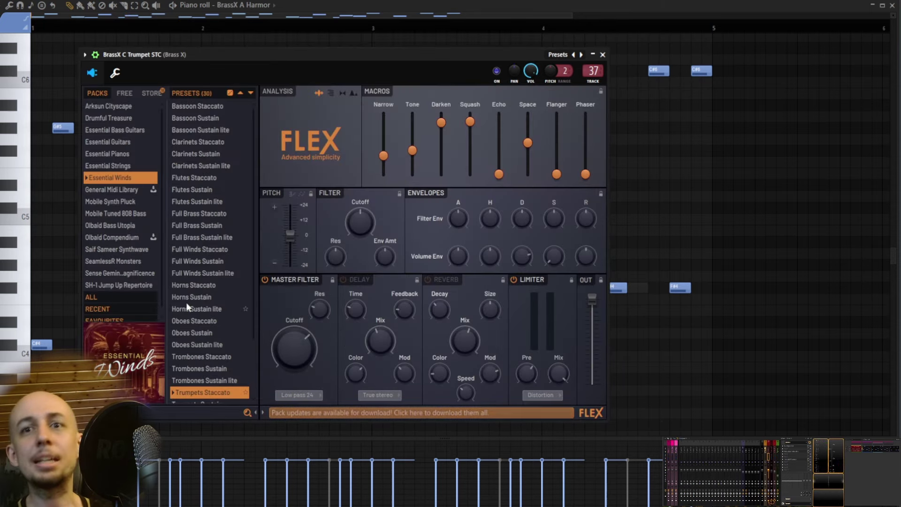
Inspect the BrassX C Trumpet STC presets and volume envelope decay, and open the BrassX B Brassiana layer for playback.
scroll(181, 364, "down", 2)
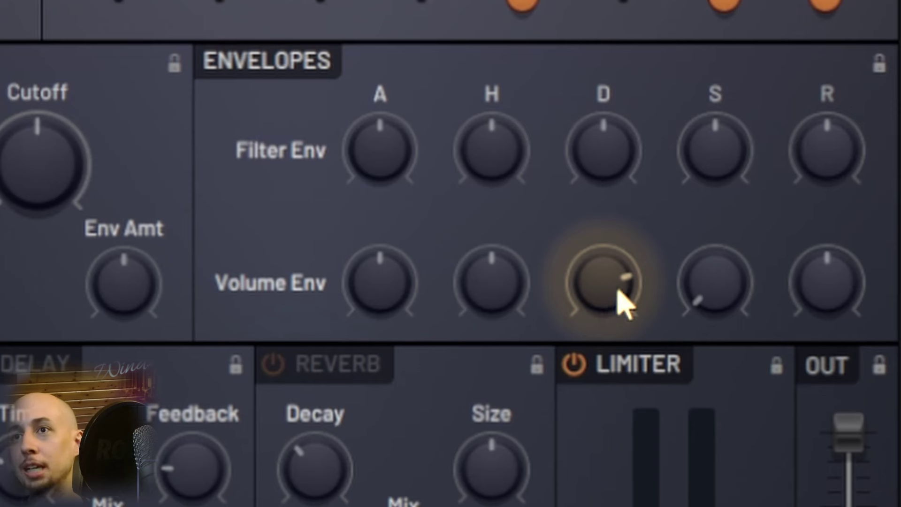
left_click_drag(615, 310, 616, 304)
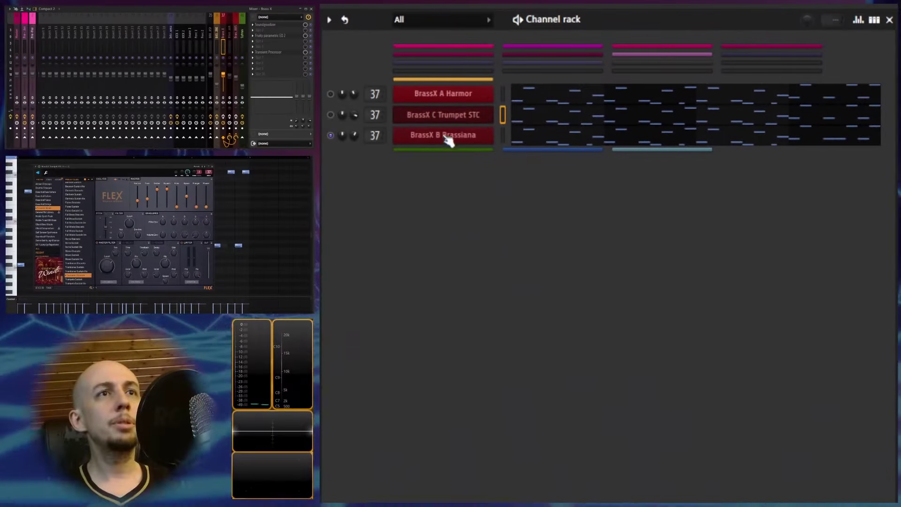
left_click(446, 137)
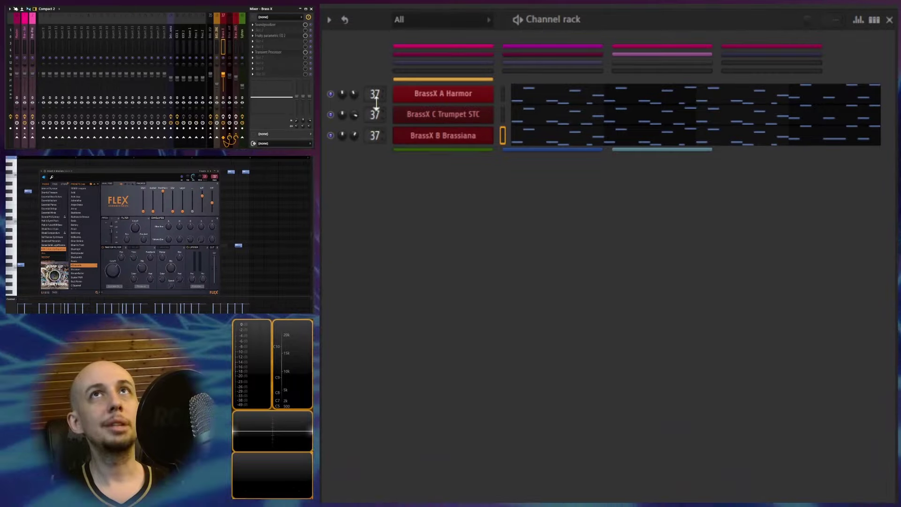
key("space")
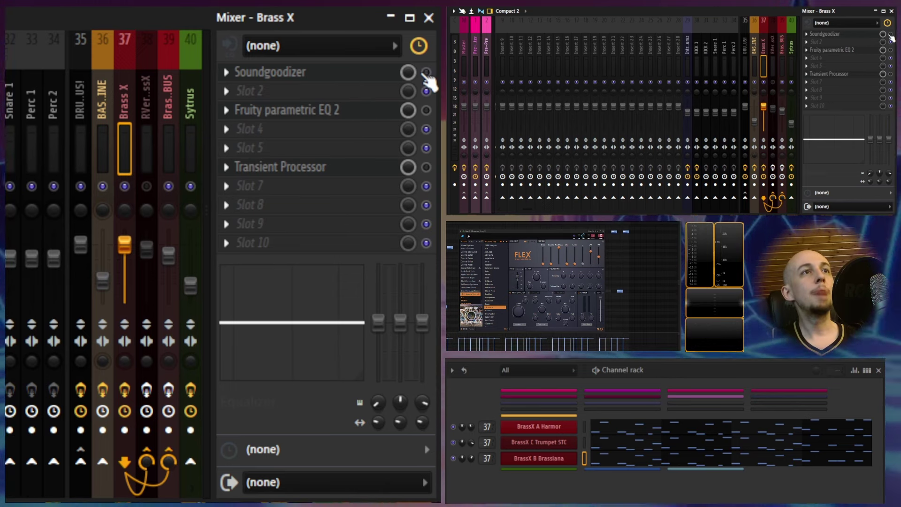
Enable Soundgoodizer, Fruity parametric EQ 2 and Transient Processor on the Brass X mixer track, auditioning the effects.
left_click(369, 82)
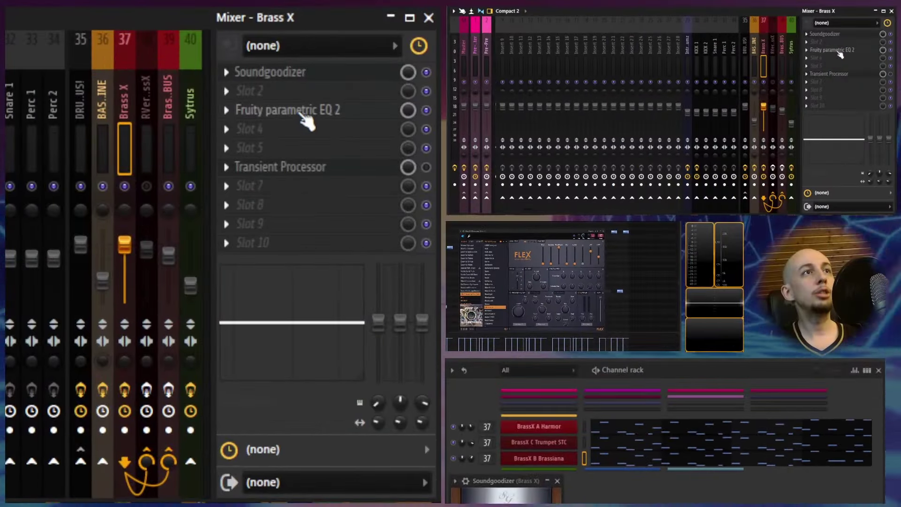
left_click(303, 116)
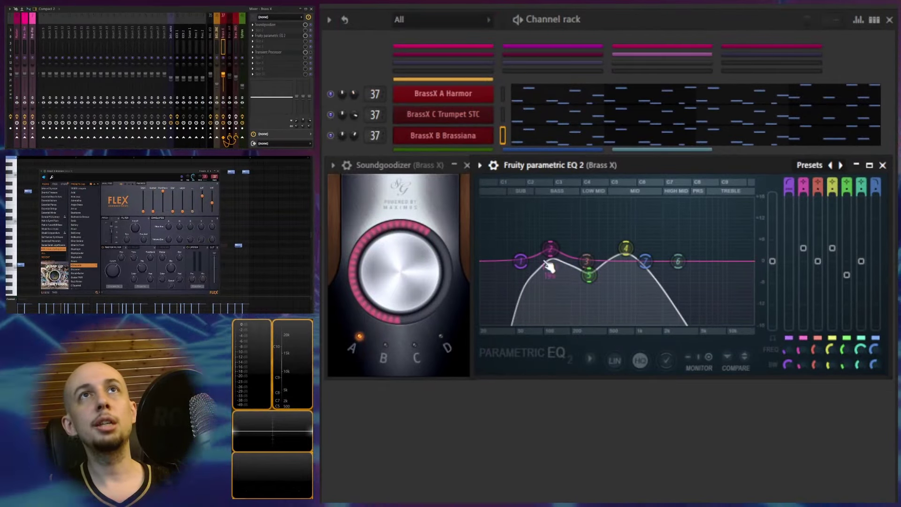
key("space")
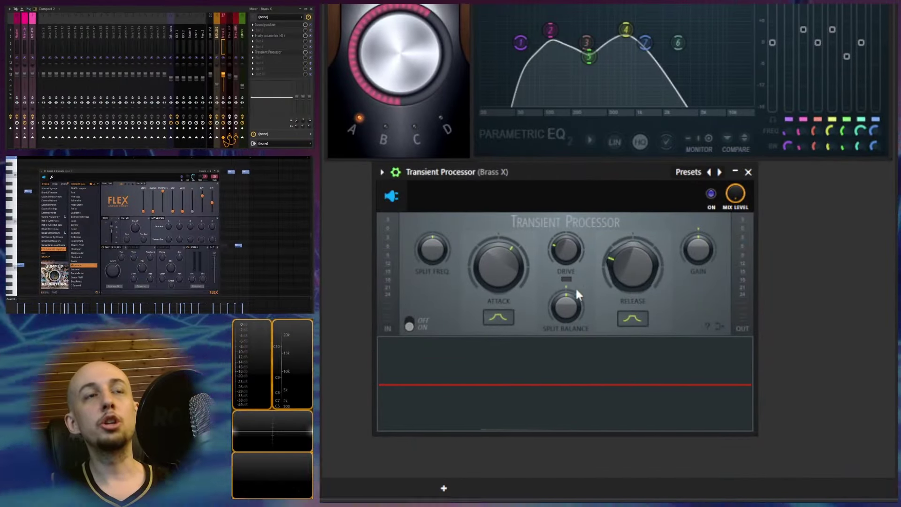
key("space")
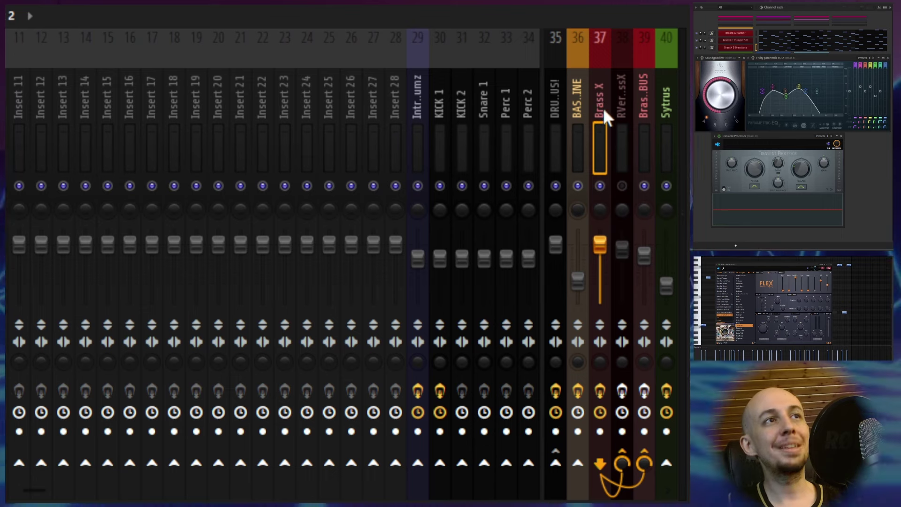
Unmute the RVerb BrassX mixer track and check the routing between Brass X, RVerb BrassX and BrassX BUS.
left_click(622, 185)
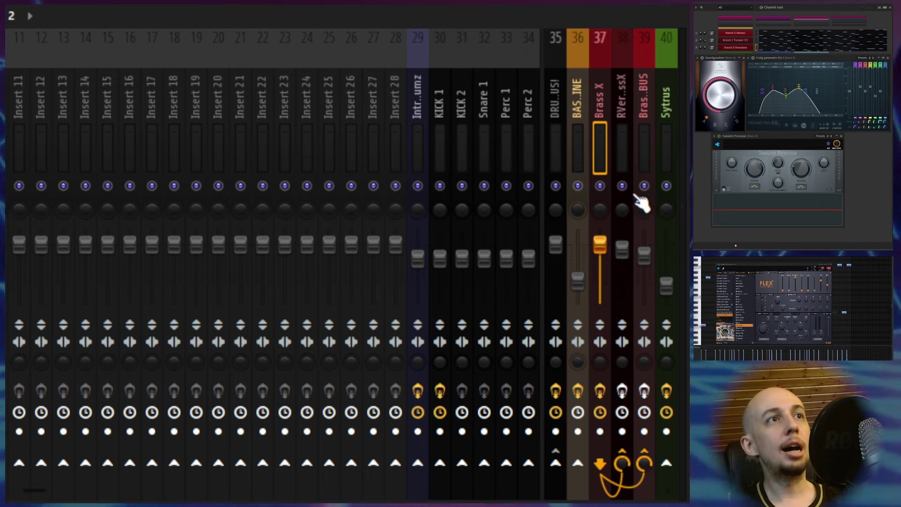
left_click(623, 136)
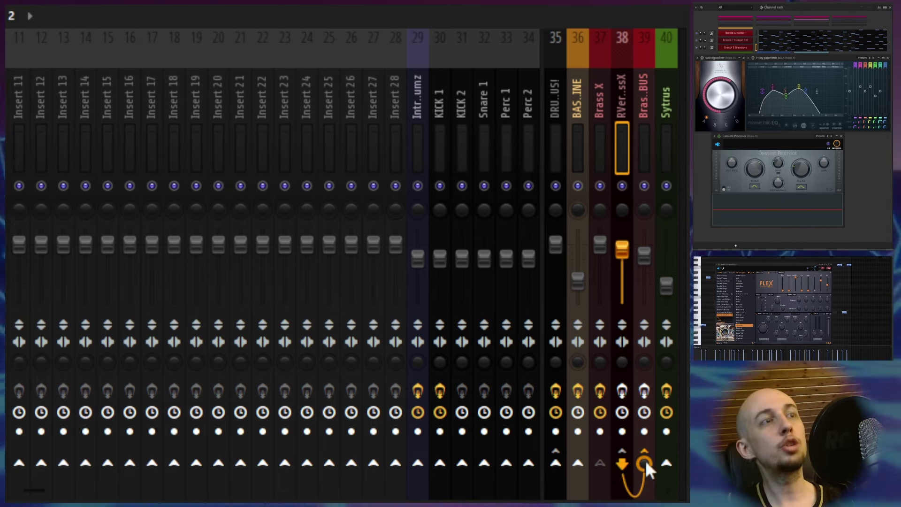
left_click(639, 147)
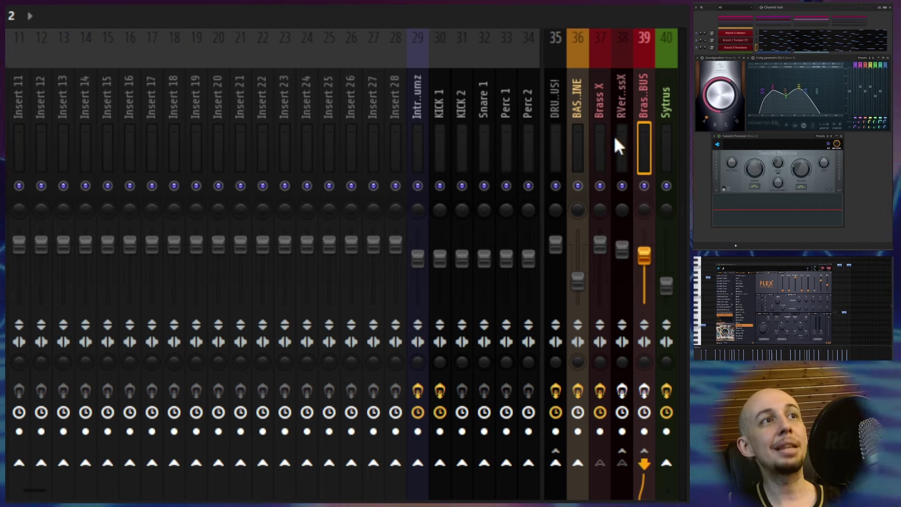
left_click(600, 147)
left_click(622, 149)
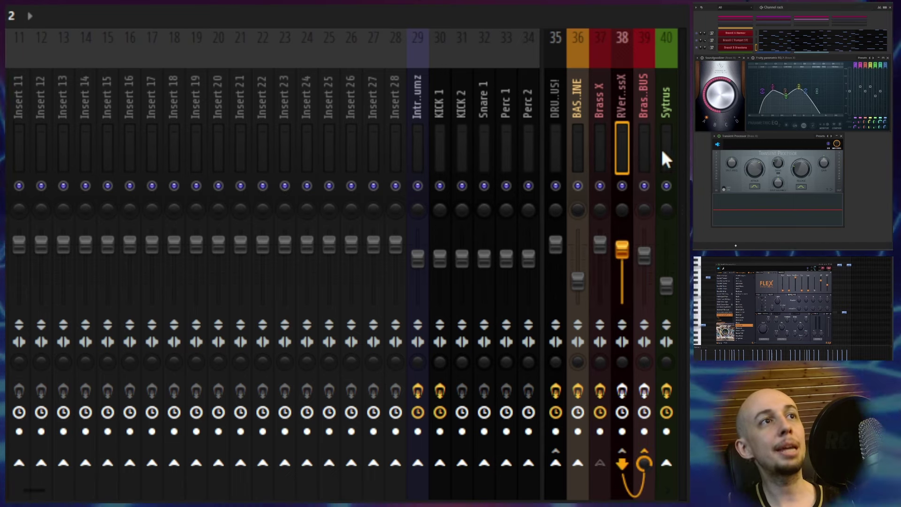
left_click(600, 149)
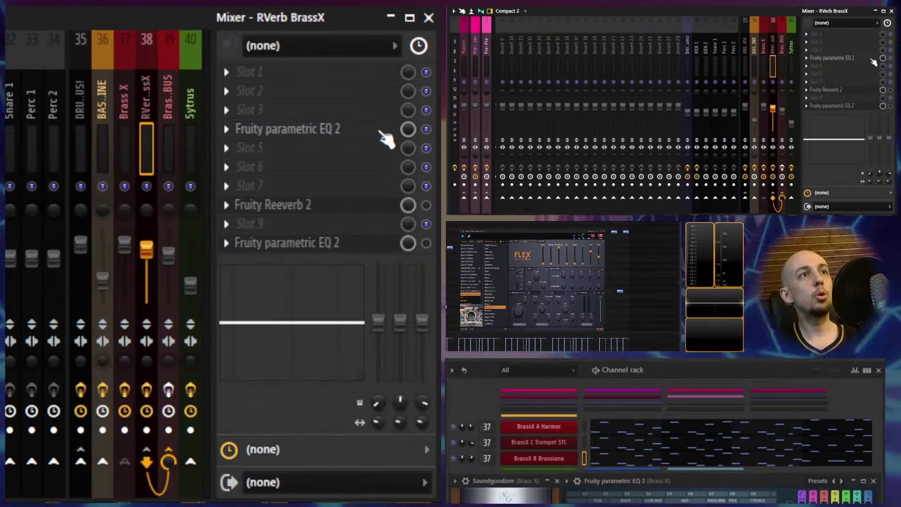
Enable Fruity Reeverb 2 and both Fruity parametric EQ 2 effects on RVerb BrassX, and audition with the slot 10 EQ open.
left_click(399, 130)
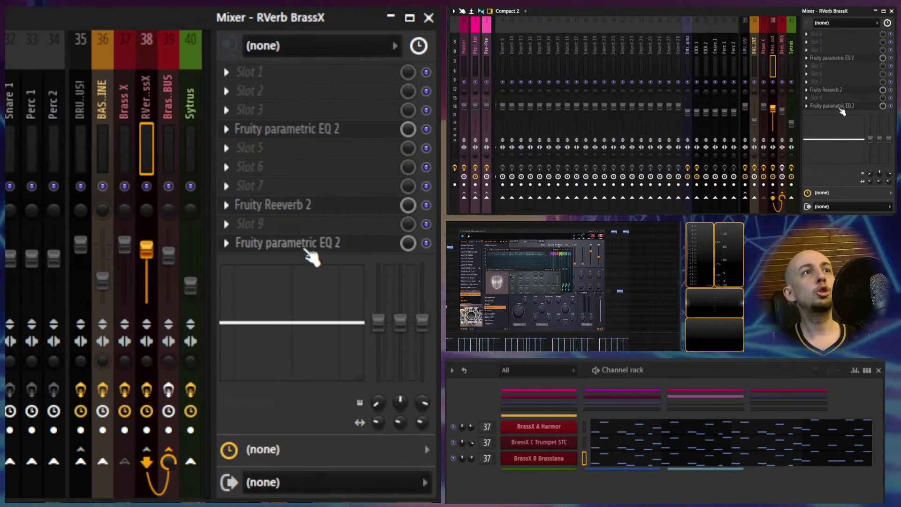
left_click(312, 255)
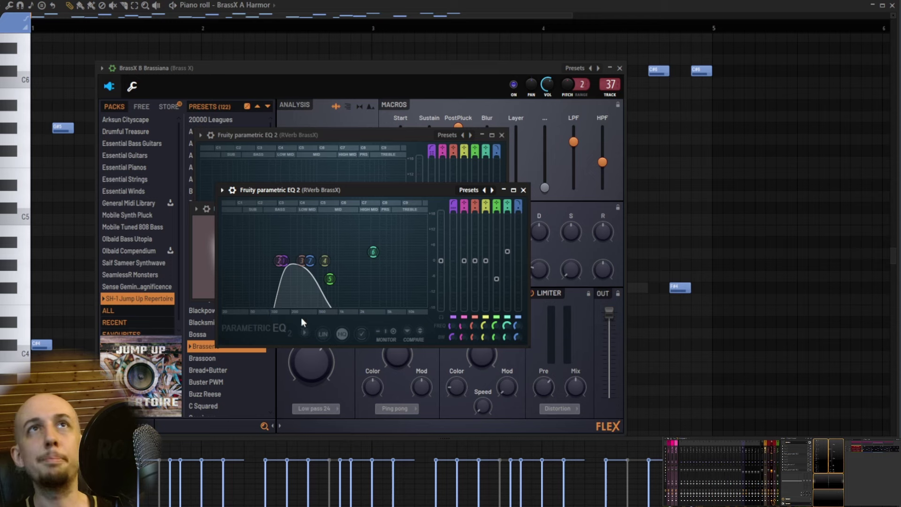
key("space")
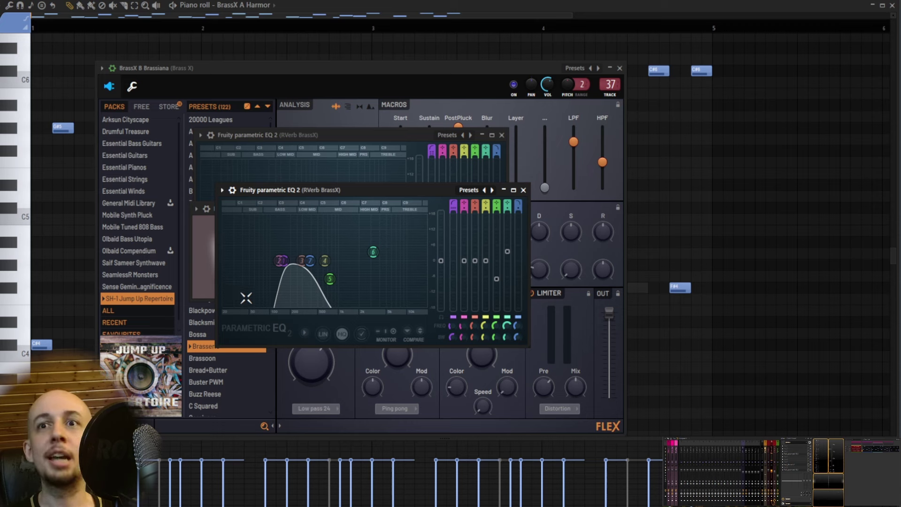
mouse_move(330, 279)
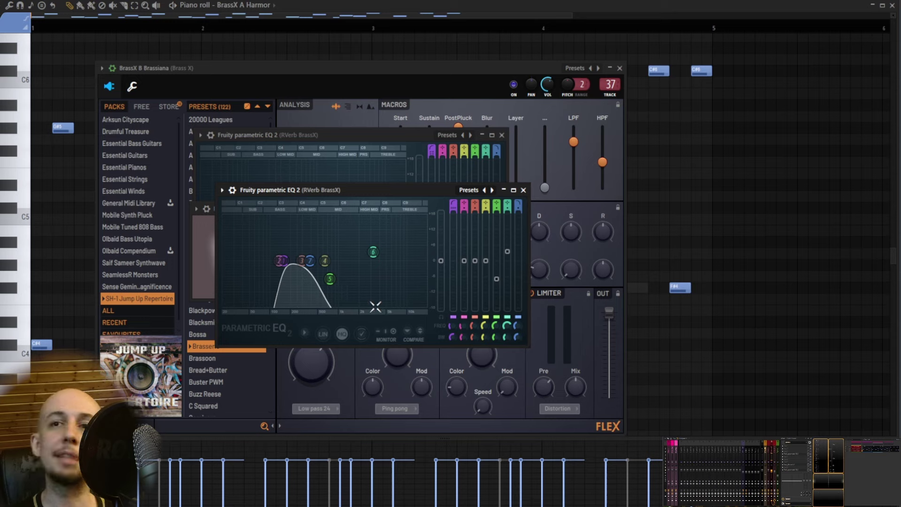
key("space")
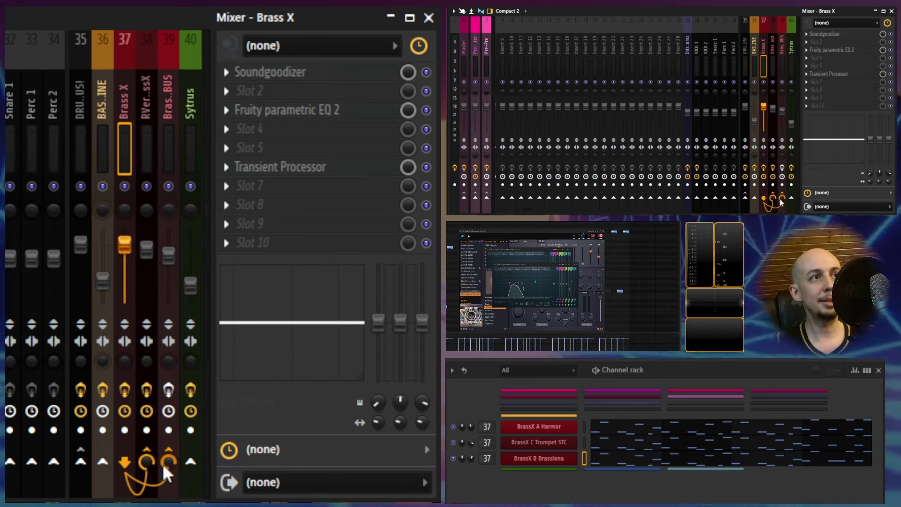
Check the routing of RVerb BrassX into BrassX BUS and the levels of the brass tracks during playback.
left_click(774, 59)
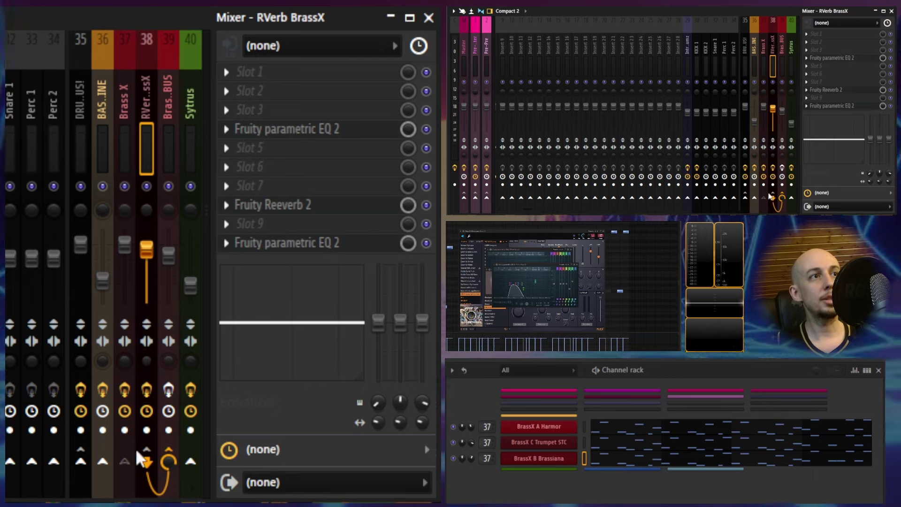
left_click(782, 69)
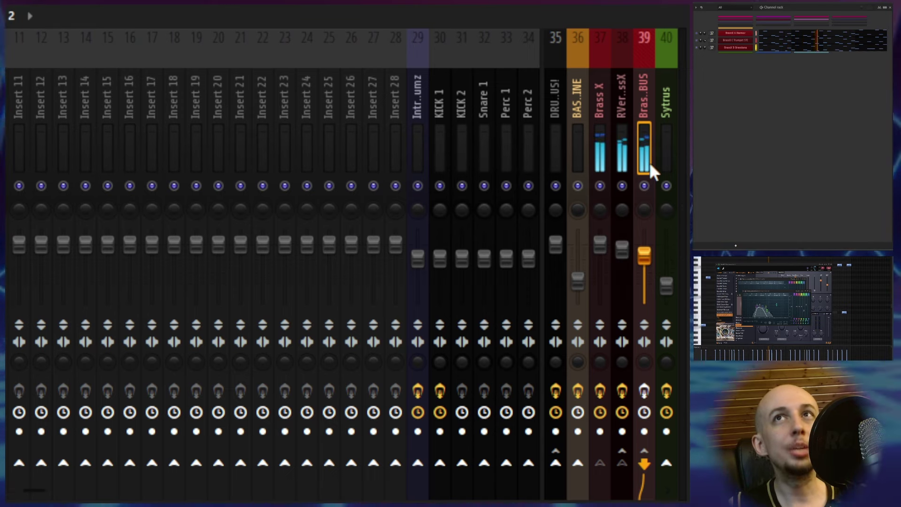
key("space")
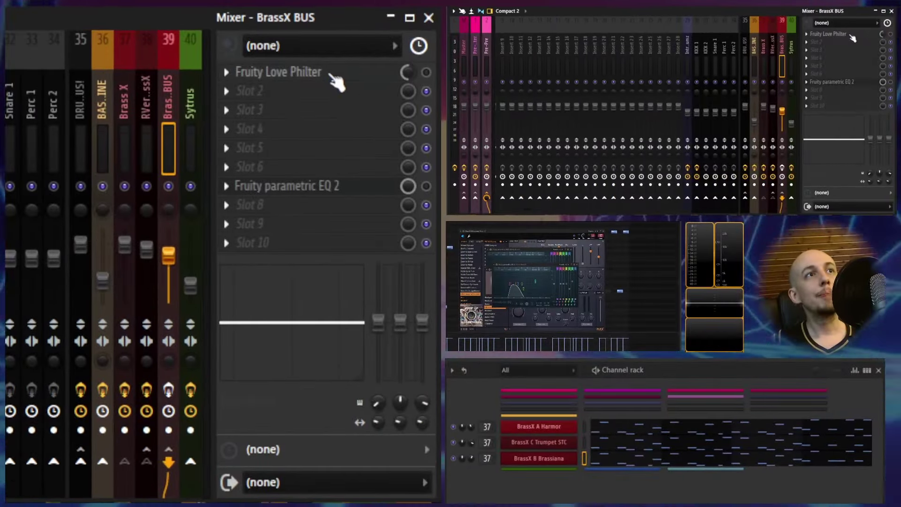
Enable Fruity Love Philter on BrassX BUS, inspect its volume envelope and the bus's Fruity parametric EQ 2, and audition the brass.
left_click(426, 72)
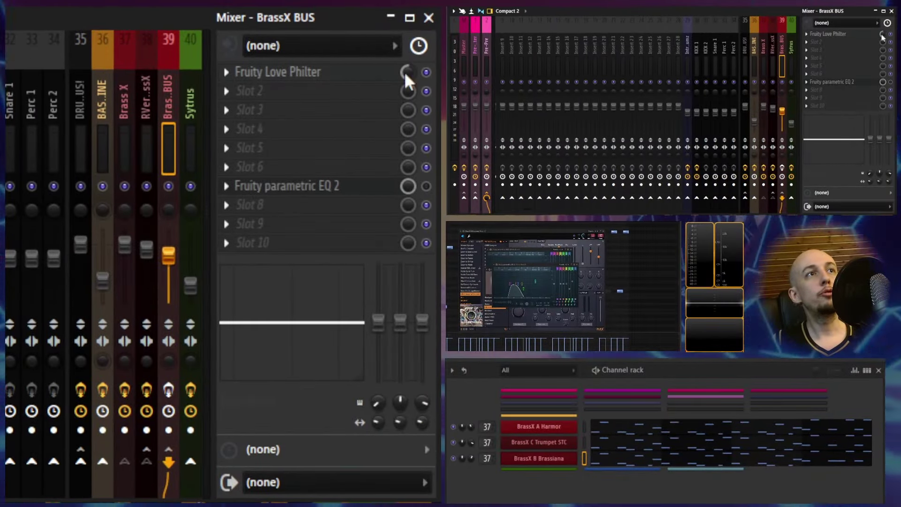
left_click(360, 75)
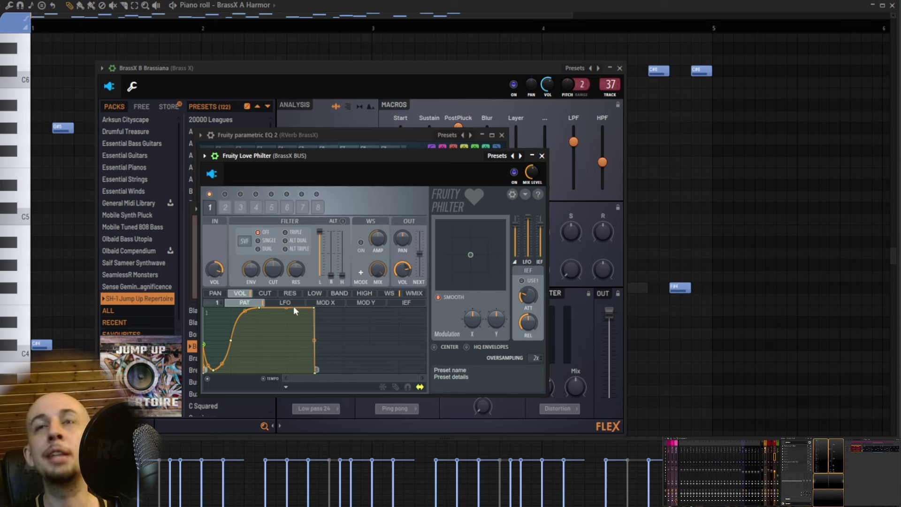
key("space")
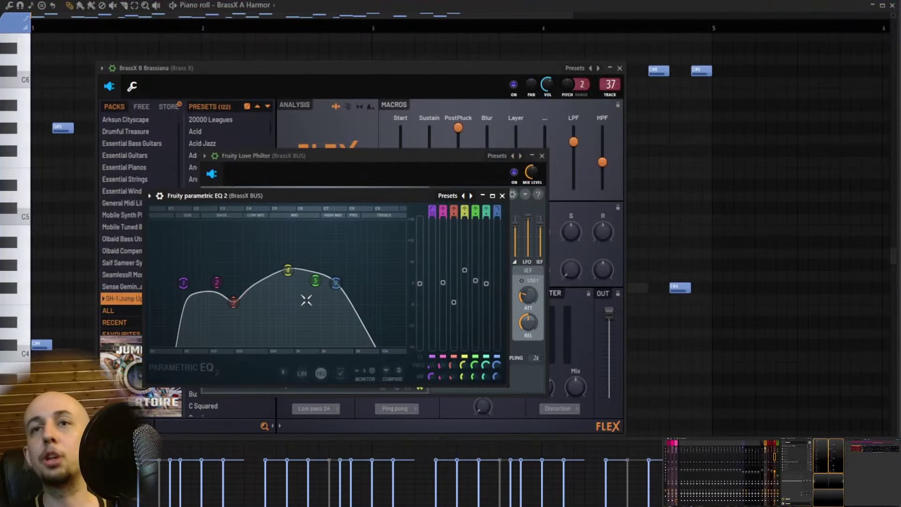
key("space")
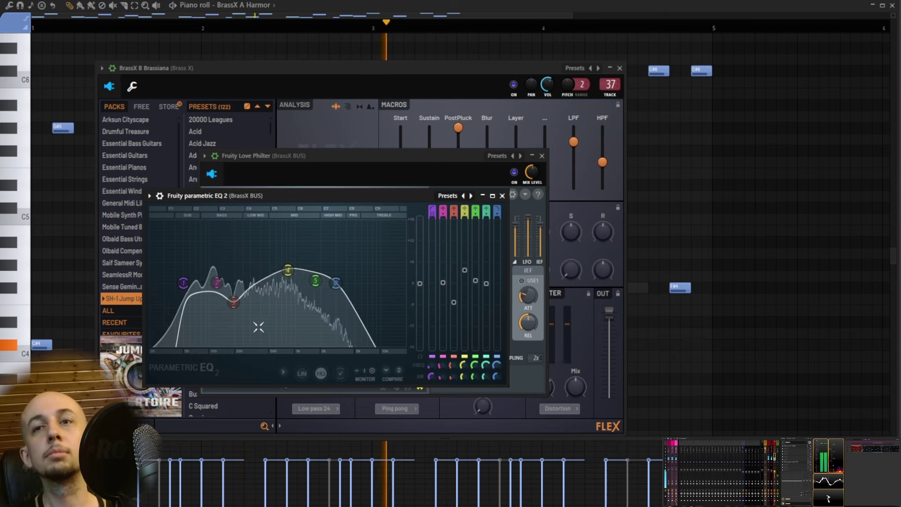
right_click(706, 351)
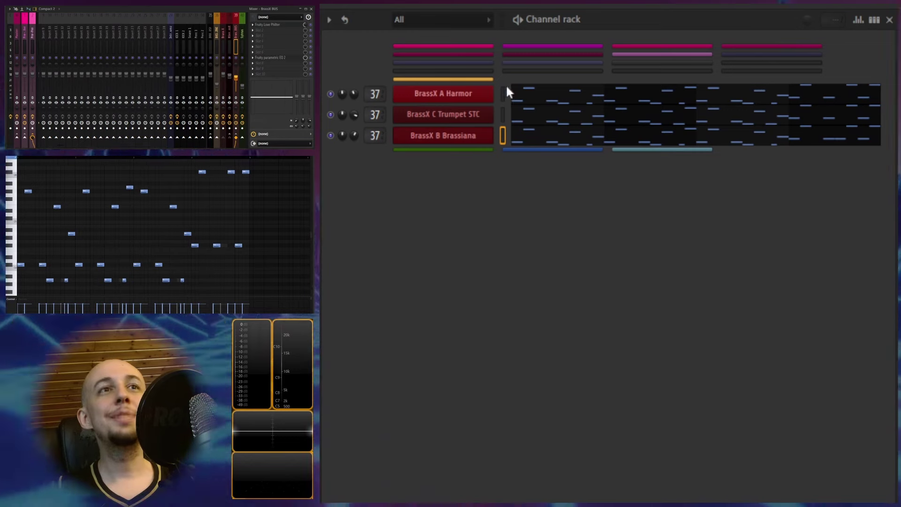
Examine the BrassX A Harmor notes in the piano roll, and return to the playlist arrangement.
left_click(561, 102)
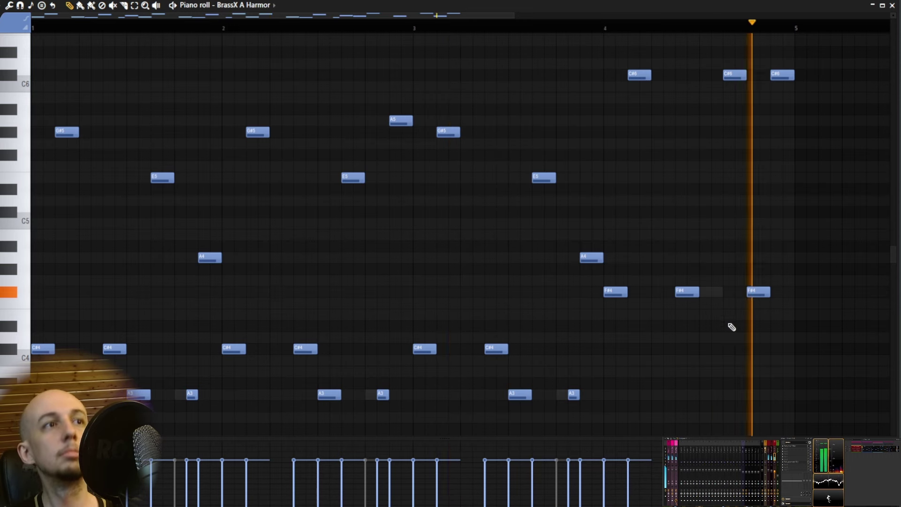
key("F5")
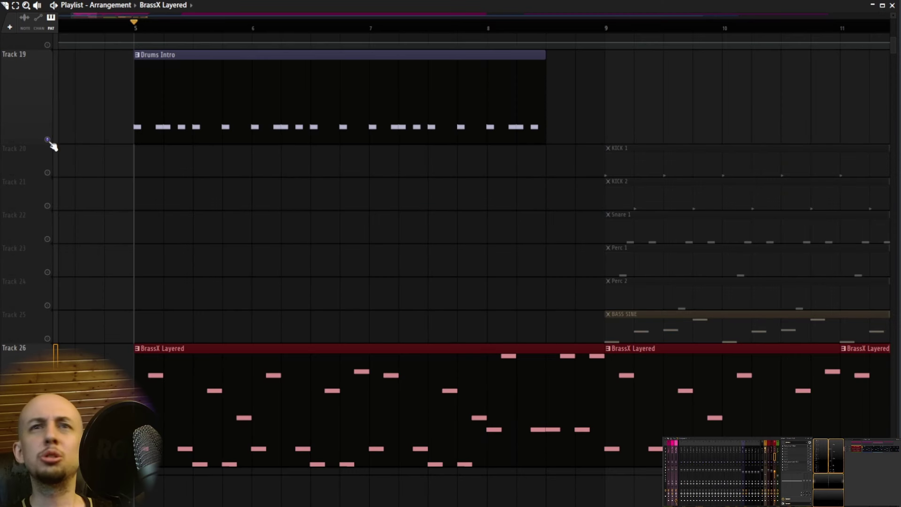
Solo Track 19, make it taller, and audition the Drums Intro pattern while inspecting its kick, clap and perc samplers.
right_click(48, 140)
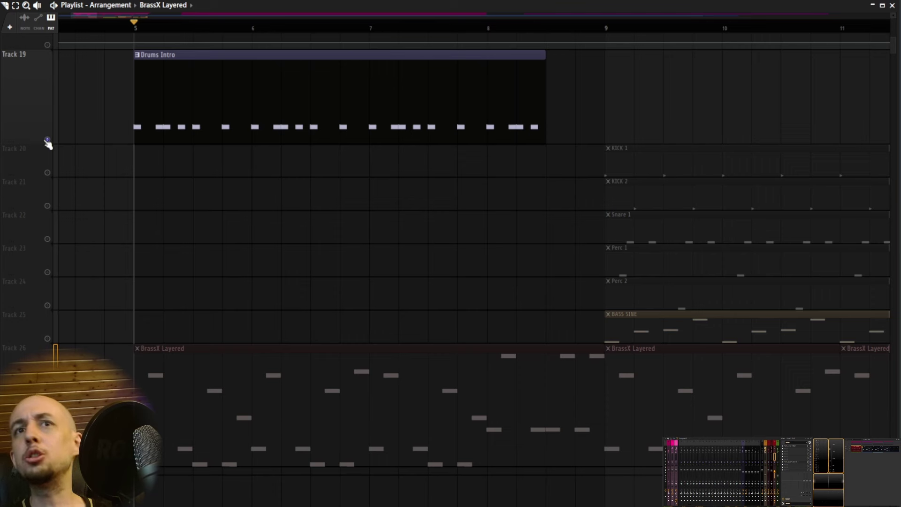
left_click_drag(31, 139, 30, 228)
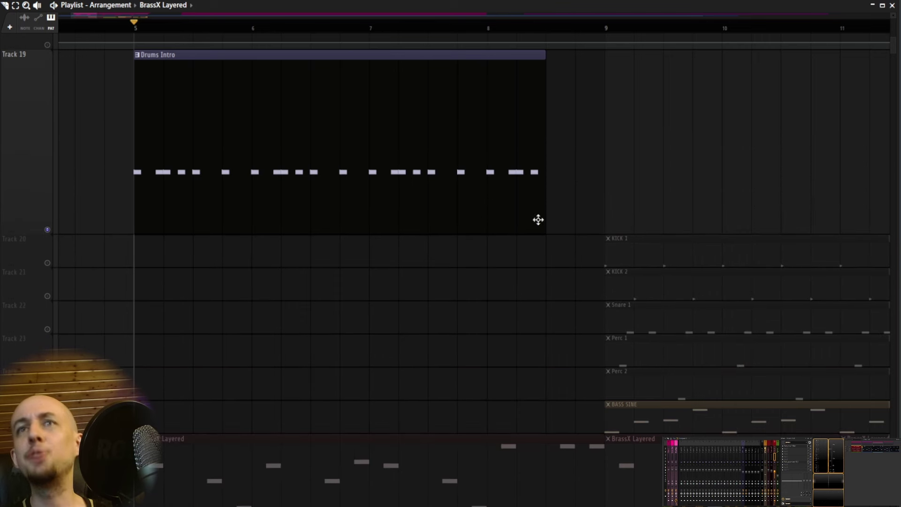
key("space")
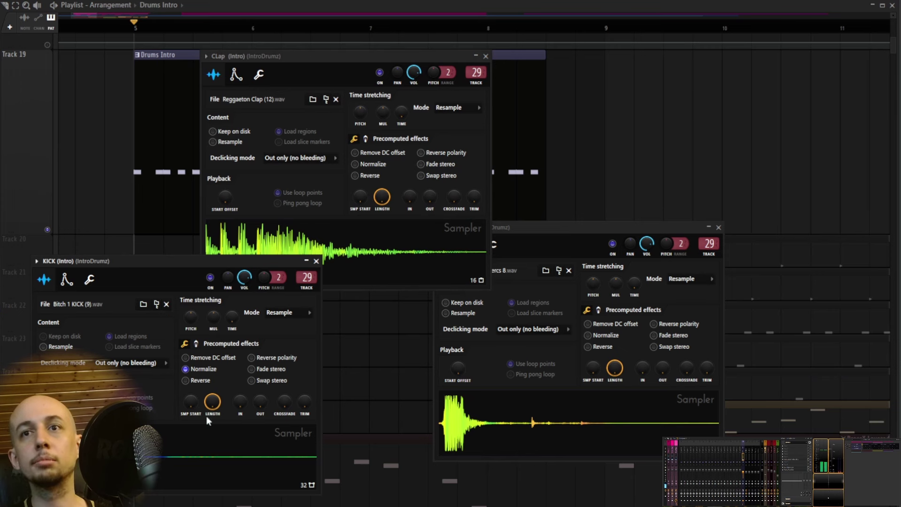
left_click(527, 383)
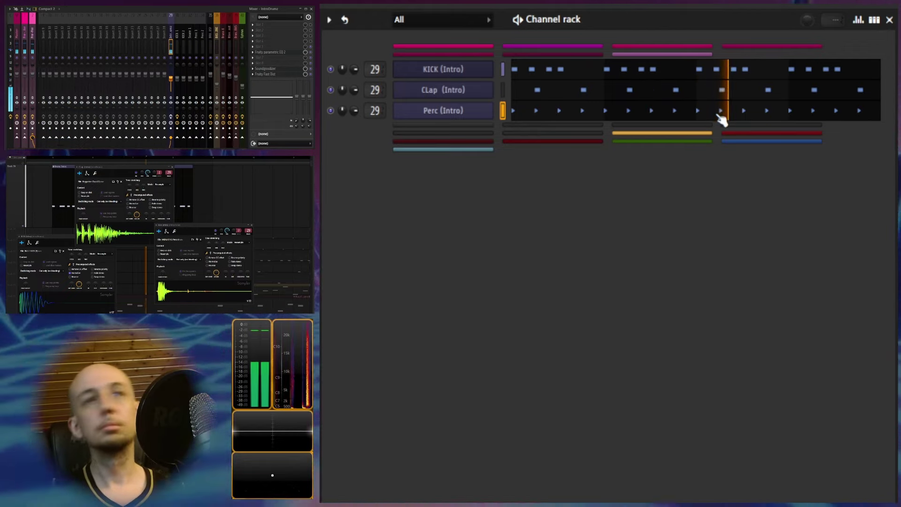
key("space")
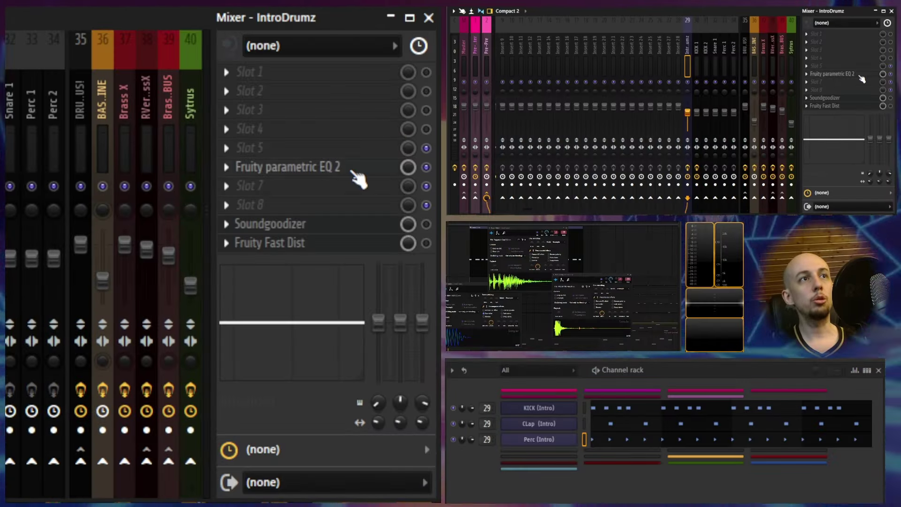
Inspect Fruity parametric EQ 2, Soundgoodizer and Fruity Fast Dist on the IntroDrumz mixer track while auditioning the drums.
left_click(356, 176)
key("space")
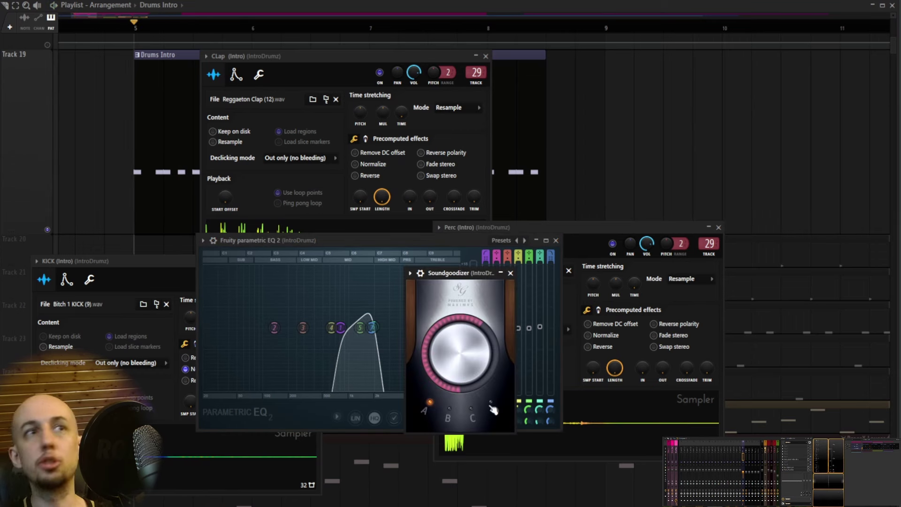
key("space")
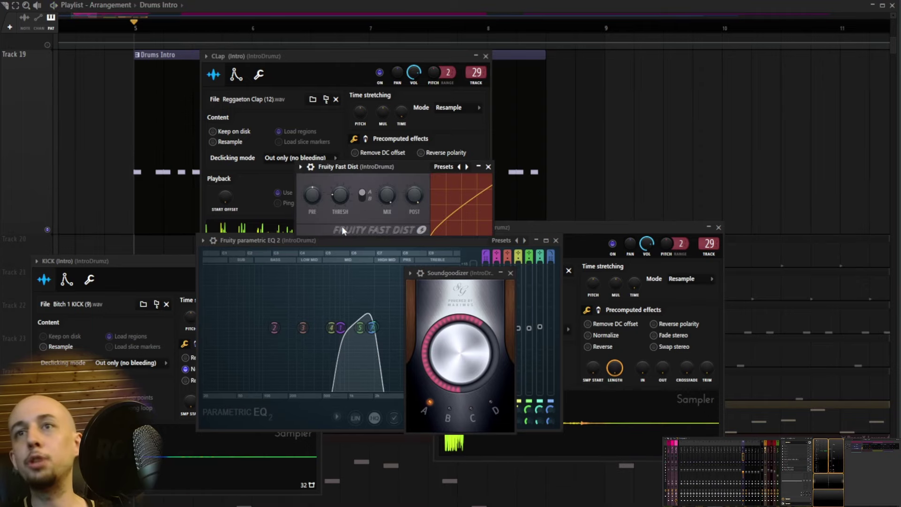
key("space")
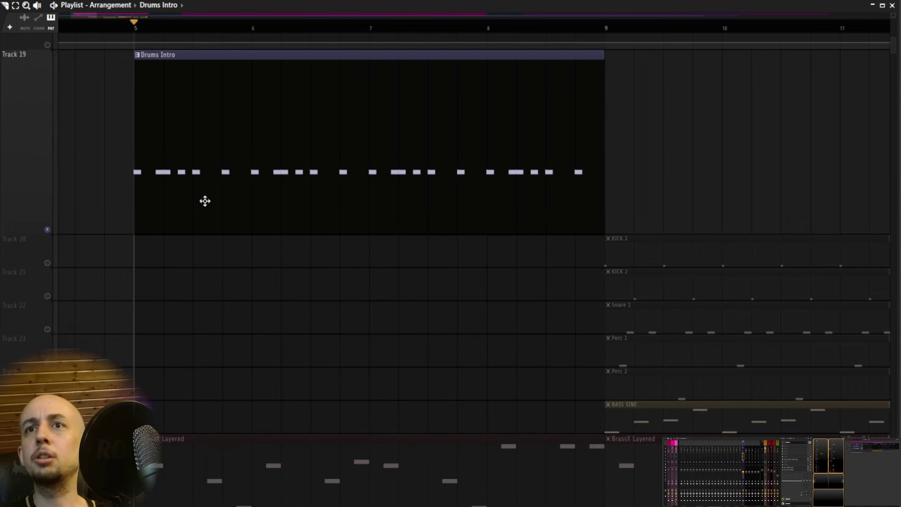
Shorten the Drums Intro clip to end halfway through bar 8, and play it with the vocal and brass.
left_click_drag(603, 58, 544, 58)
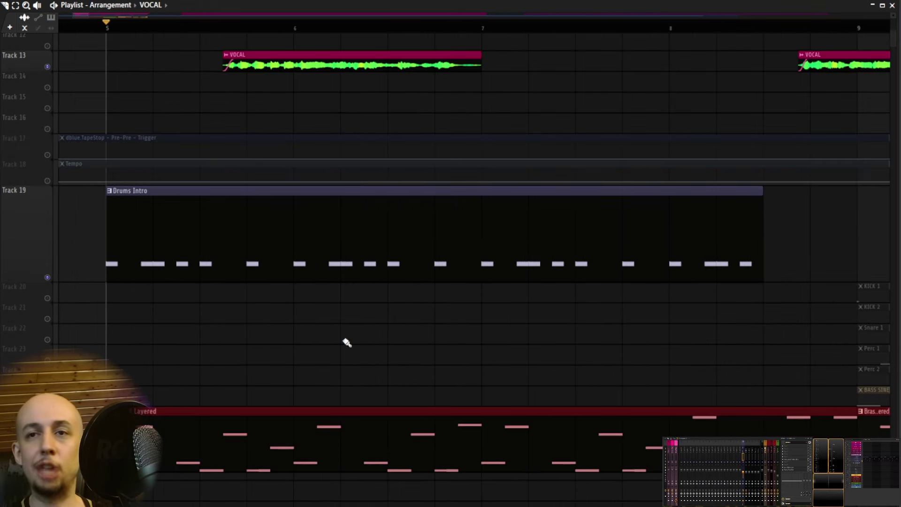
key("space")
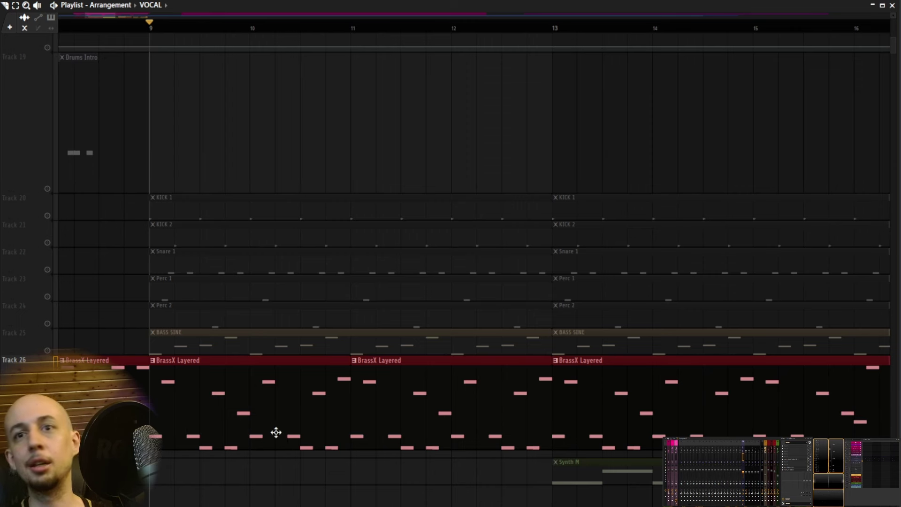
Delete the BrassX Layered clip at bar 11 of Track 26, place it there again, and play the section.
right_click(363, 407)
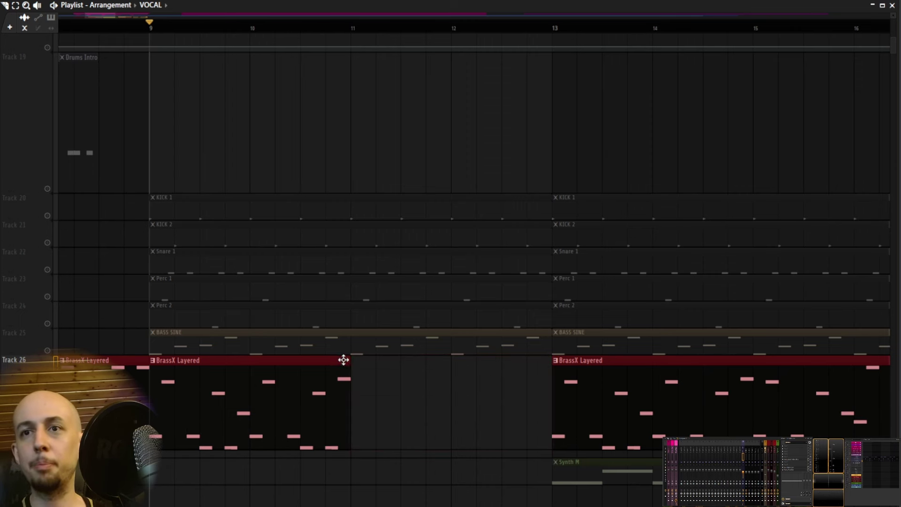
mouse_move(344, 360)
left_mouse_down()
mouse_move(552, 361)
mouse_move(361, 364)
left_mouse_up()
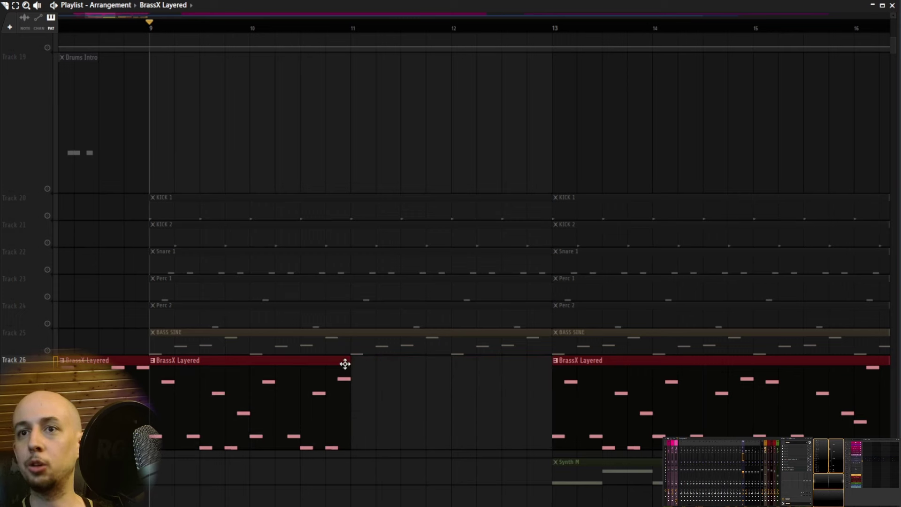
left_click(430, 399)
key("space")
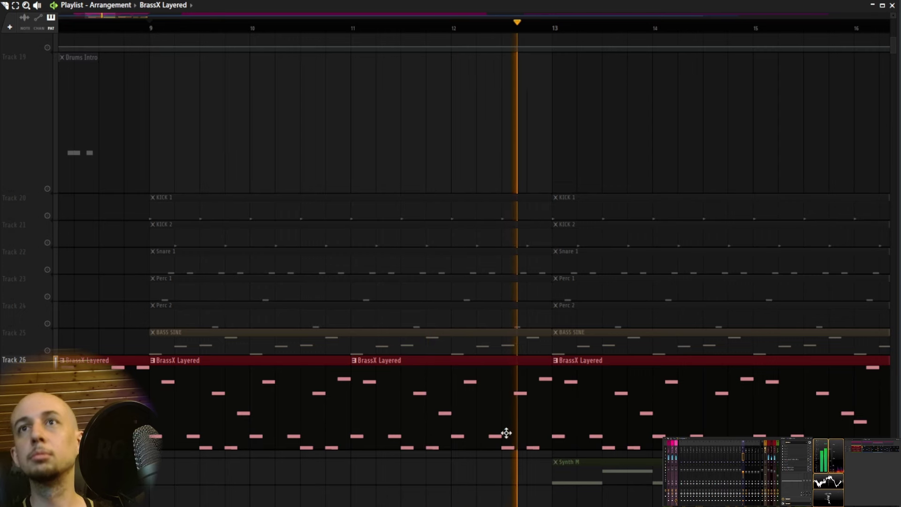
key("space")
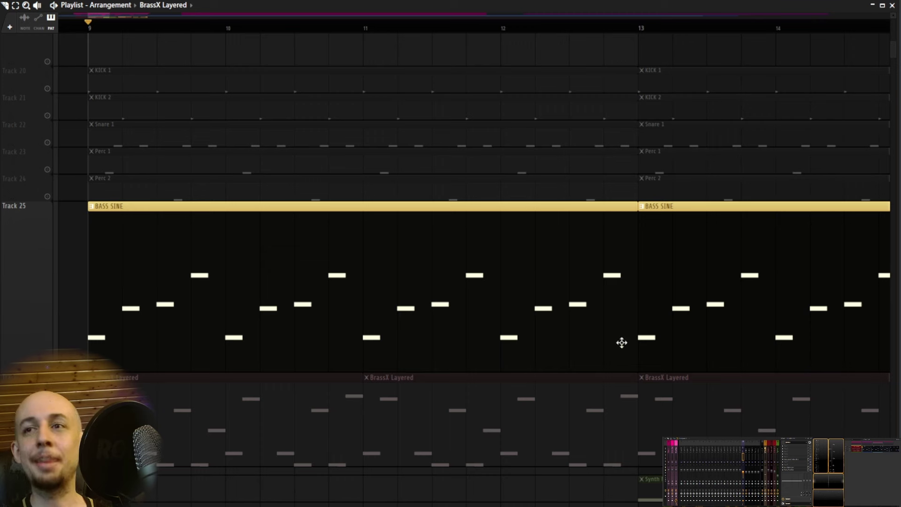
Examine the BASS SINE pattern's notes in the piano roll during playback.
double_click(156, 316)
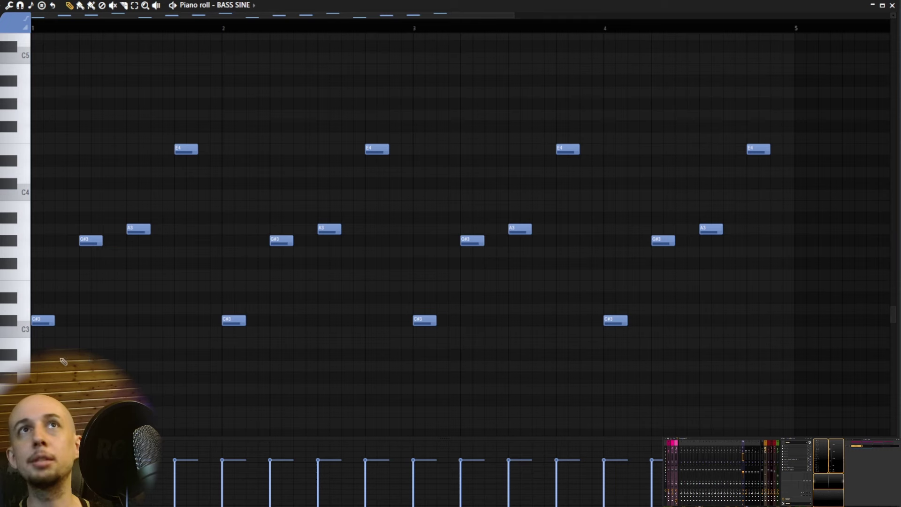
key("space")
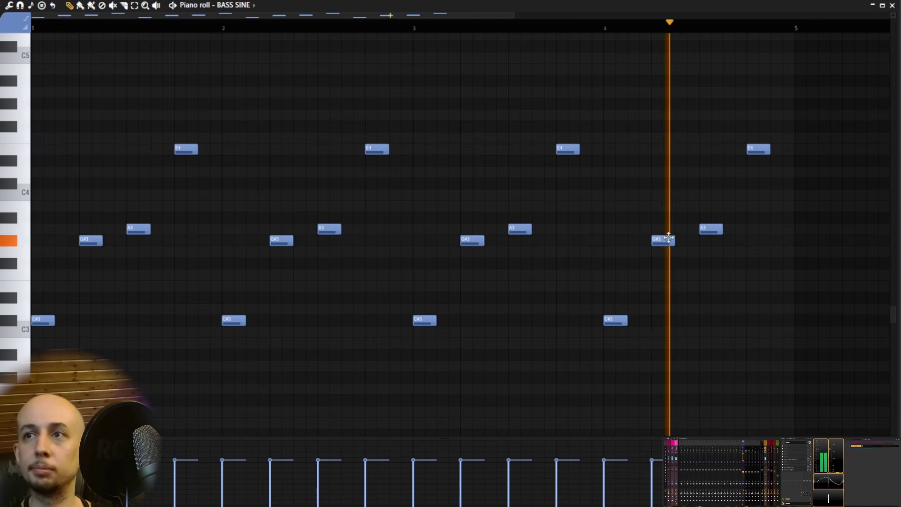
key("space")
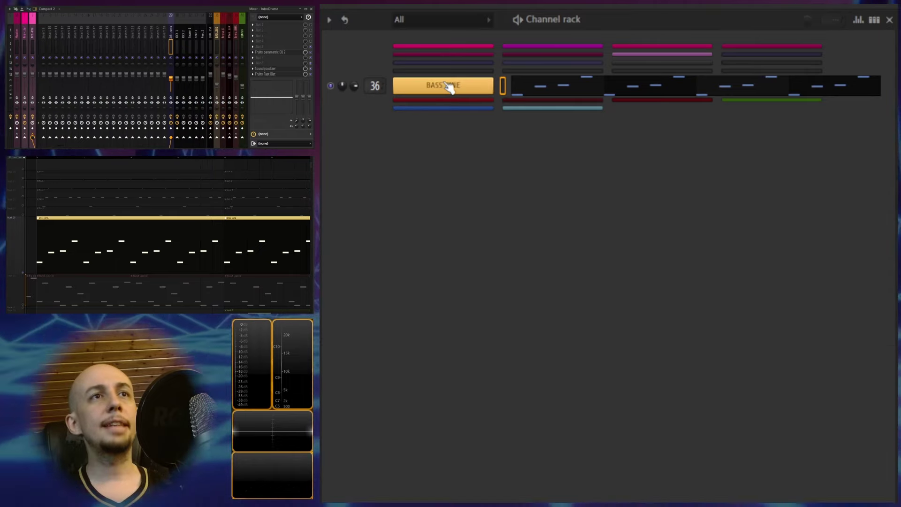
Inspect the BASS SINE Sytrus patch's operator 1 and filter 1 envelopes, and audition it with Fruity Blood Overdrive open.
left_click(449, 86)
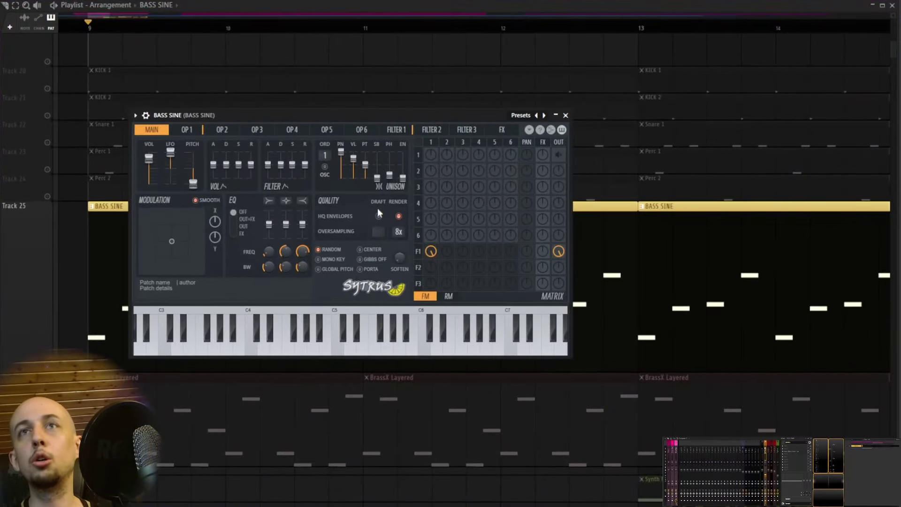
left_click(198, 134)
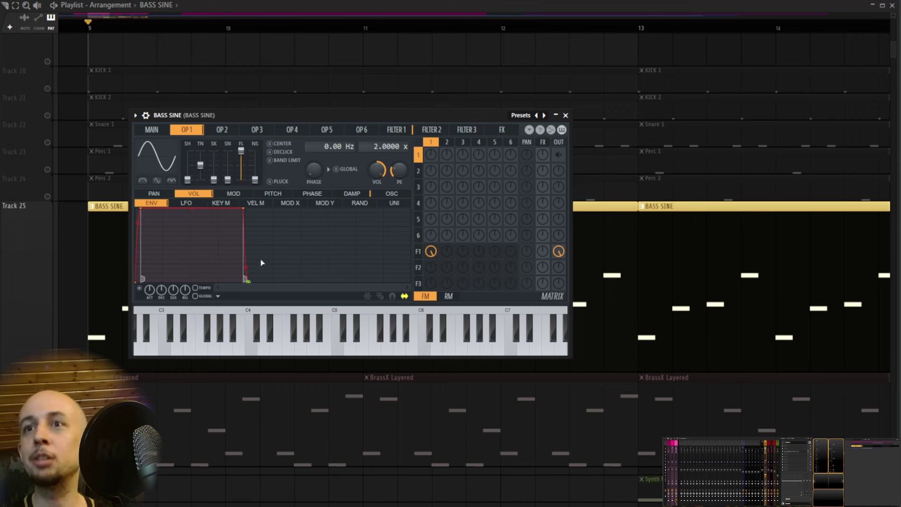
left_click(397, 130)
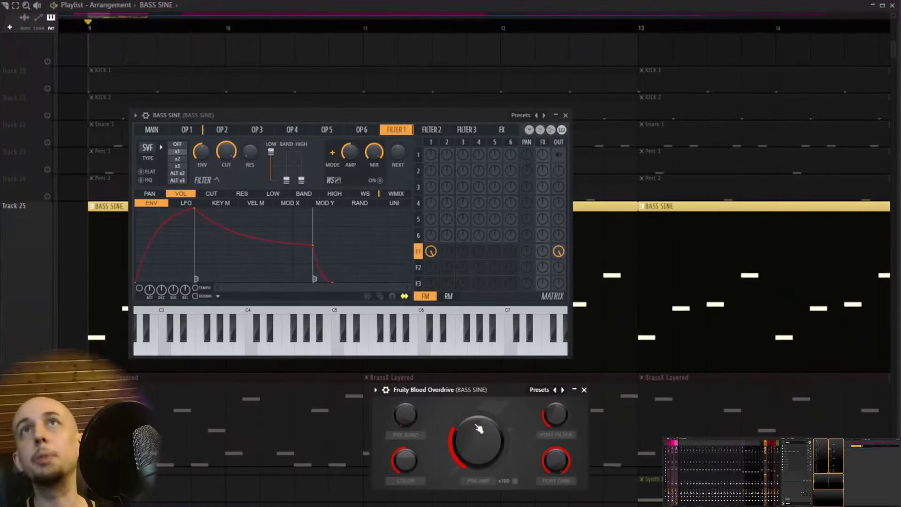
key("space")
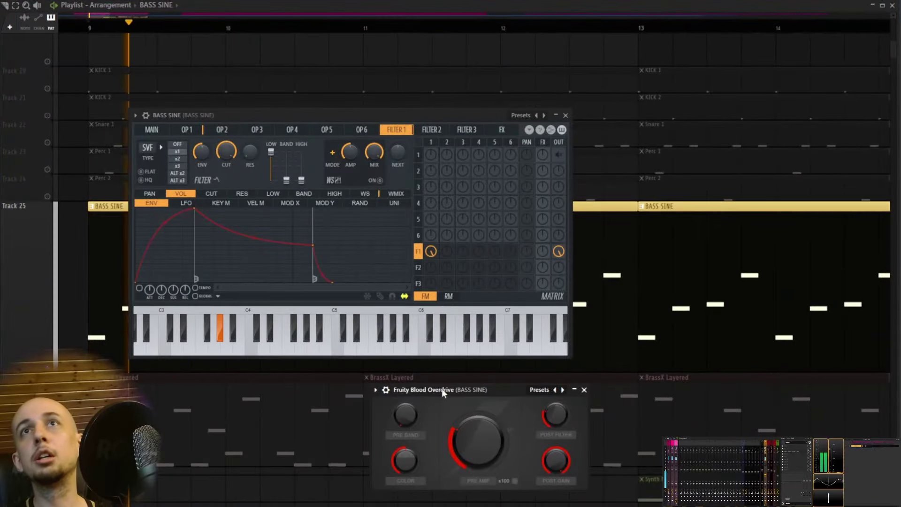
left_click_drag(461, 390, 419, 375)
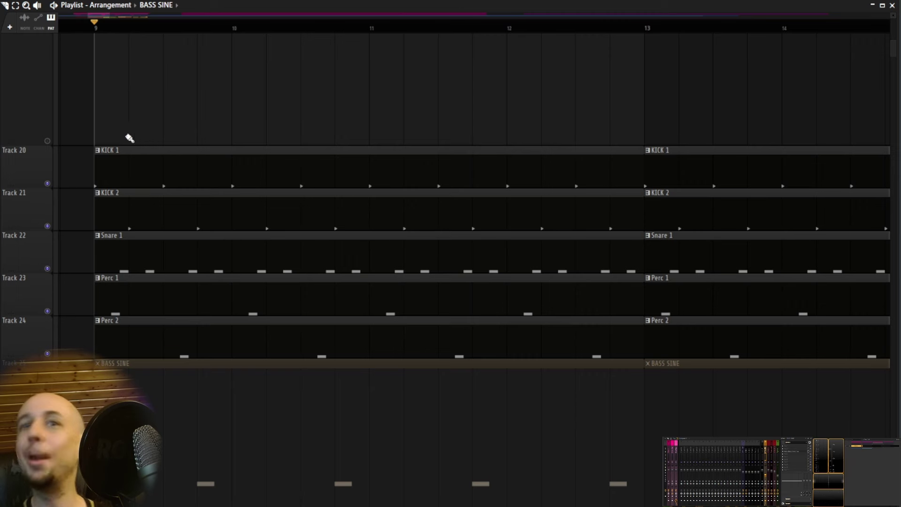
Solo KICK 1 on Track 20, unmute KICK 2 on Track 21, and audition the kicks alone and with Snare 1.
right_click(47, 184)
left_click(48, 226)
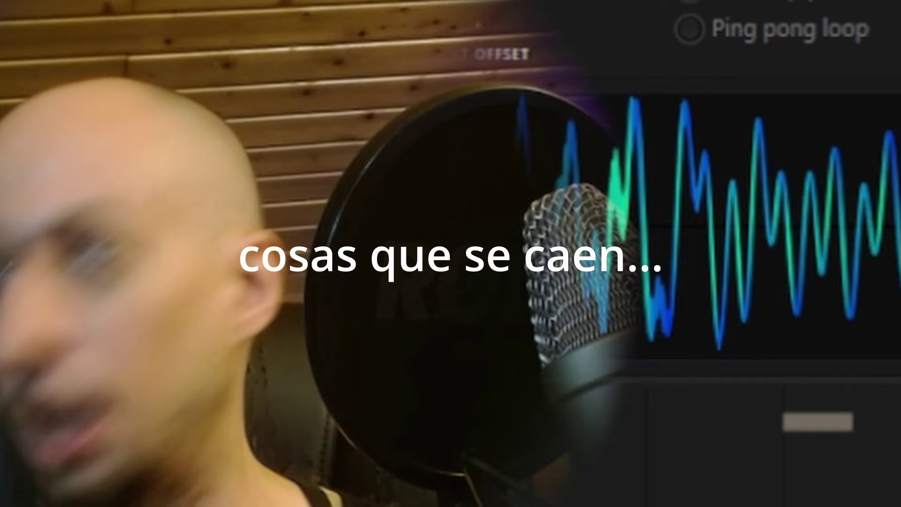
key("space")
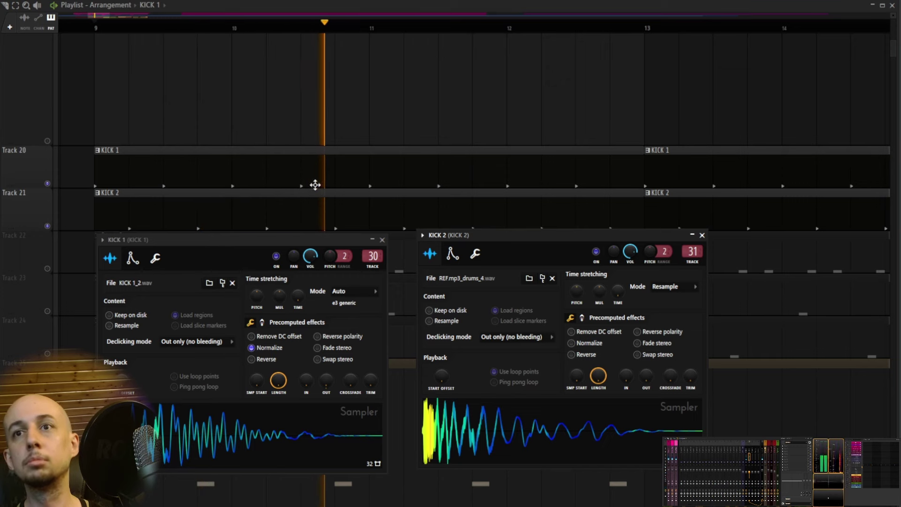
key("space")
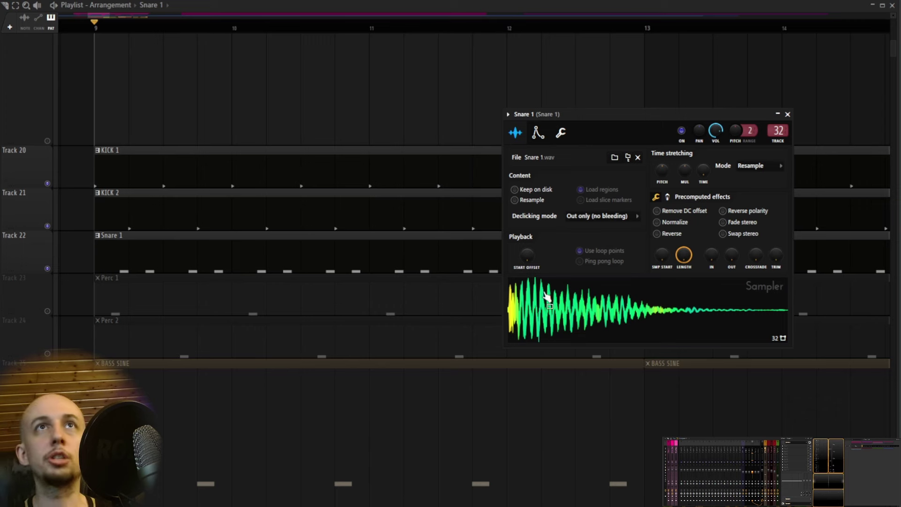
key("space")
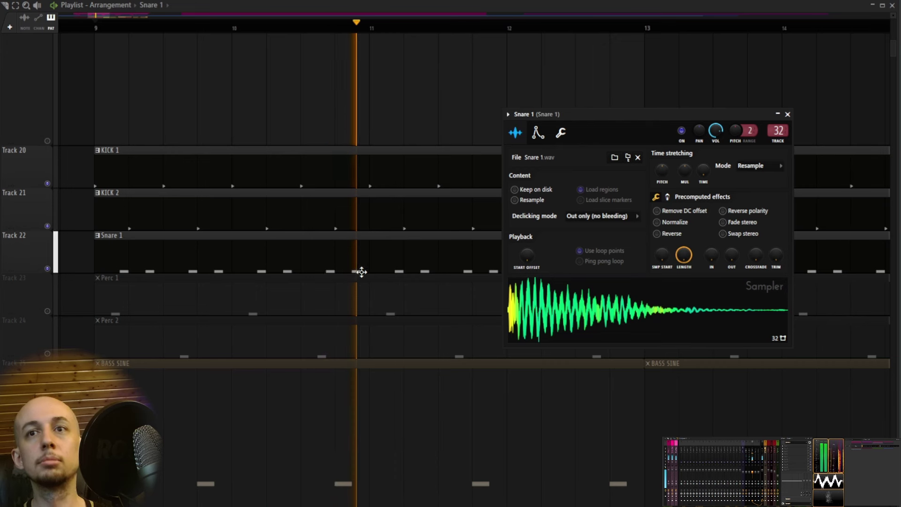
key("space")
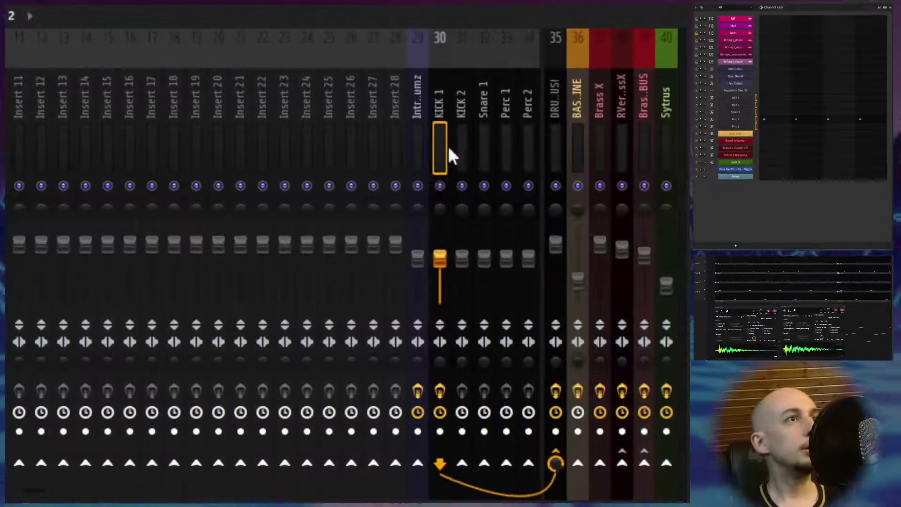
Check the mixer routing of KICK 2, Perc 1 and Perc 2 into the drum bus.
left_click(462, 145)
left_click(500, 149)
left_click(523, 148)
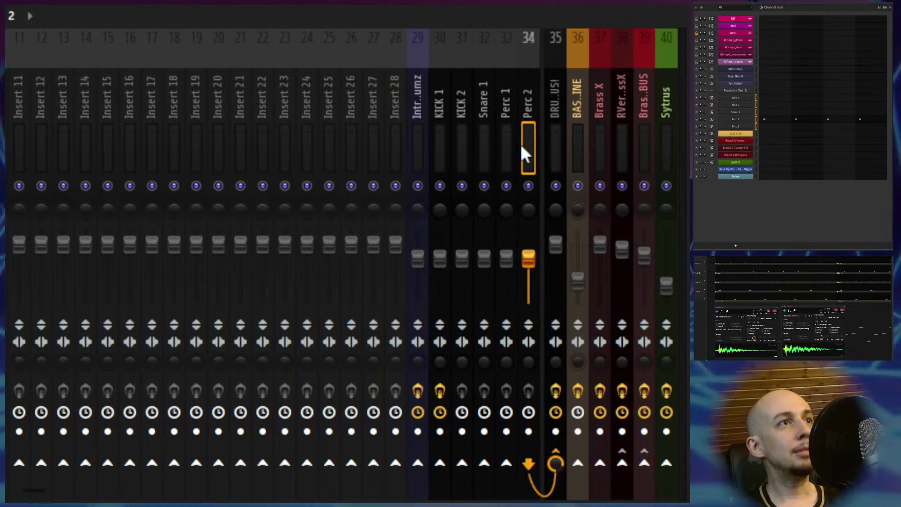
Inspect Fruity parametric EQ 2 on the KICK 1 mixer track while the drums play.
left_click(439, 146)
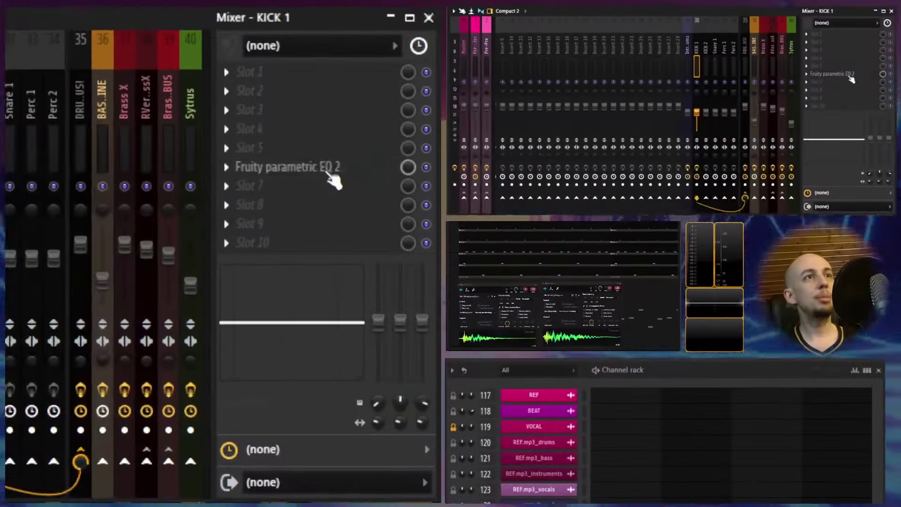
left_click(330, 173)
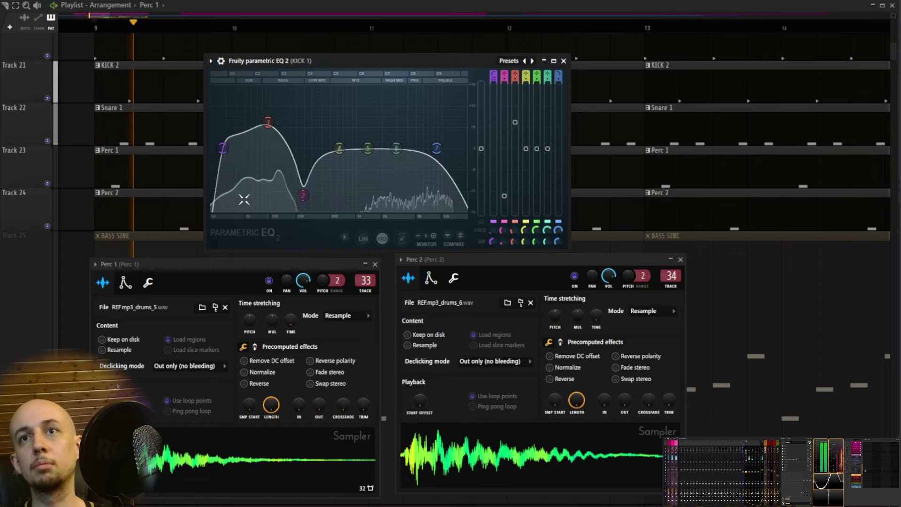
key("space")
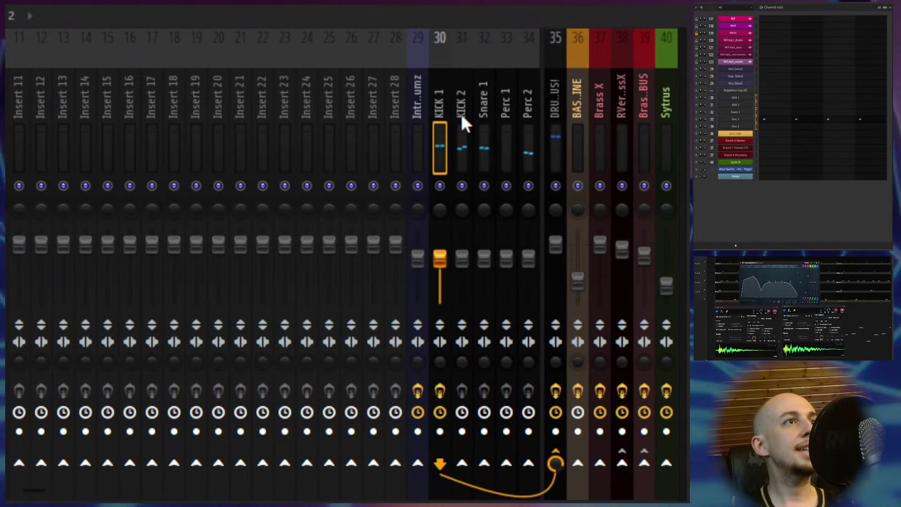
Step through the mixer tracks from KICK 2 to Perc 2 to review each drum's settings and bus routing.
left_click(462, 115)
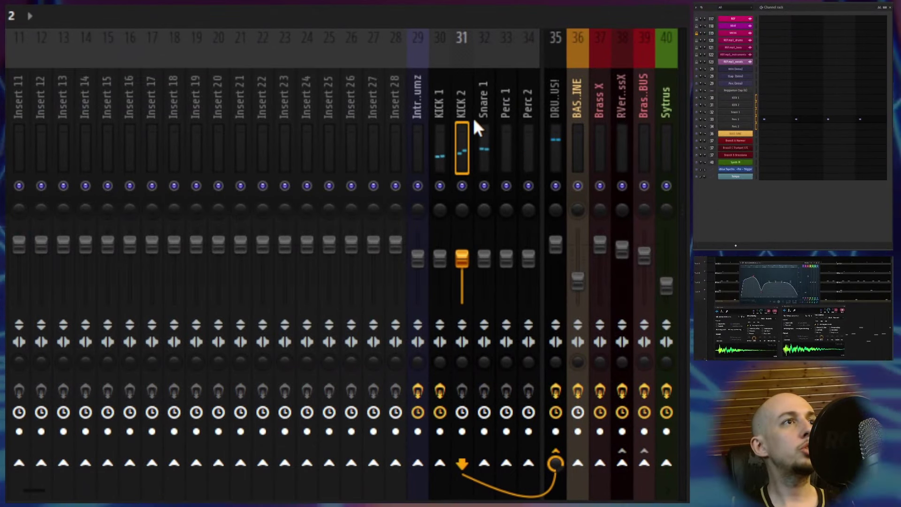
key("Right")
key("Right")
key("Right")
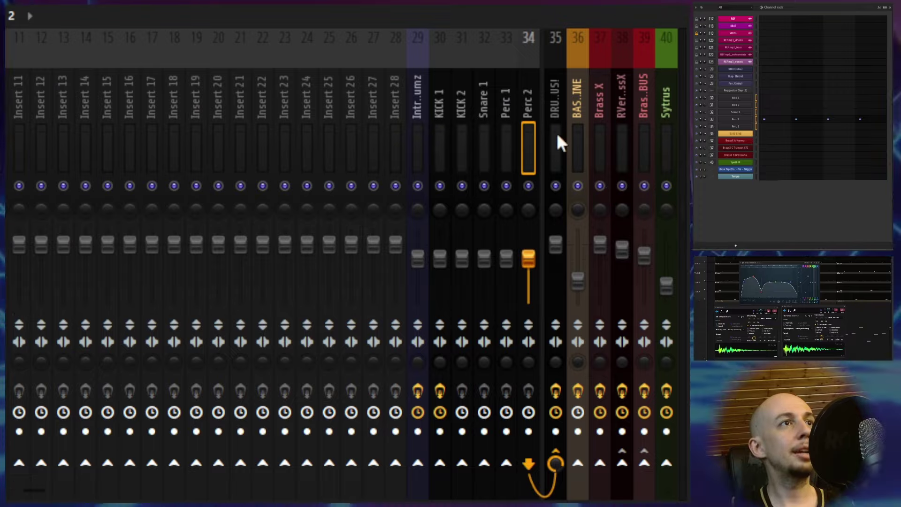
Inspect Fruity Limiter and Transient Processor on the DRUMBUS! mixer track while the drums play, and stop playback.
left_click(557, 129)
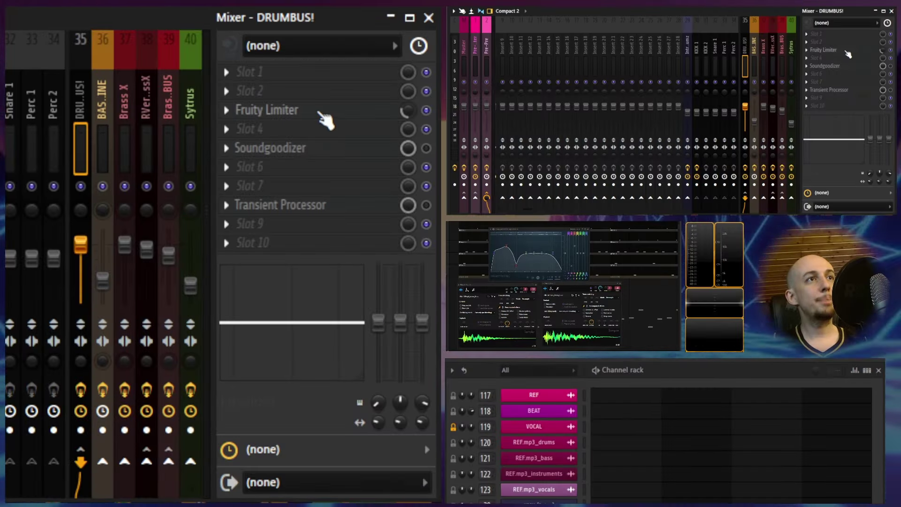
left_click(320, 115)
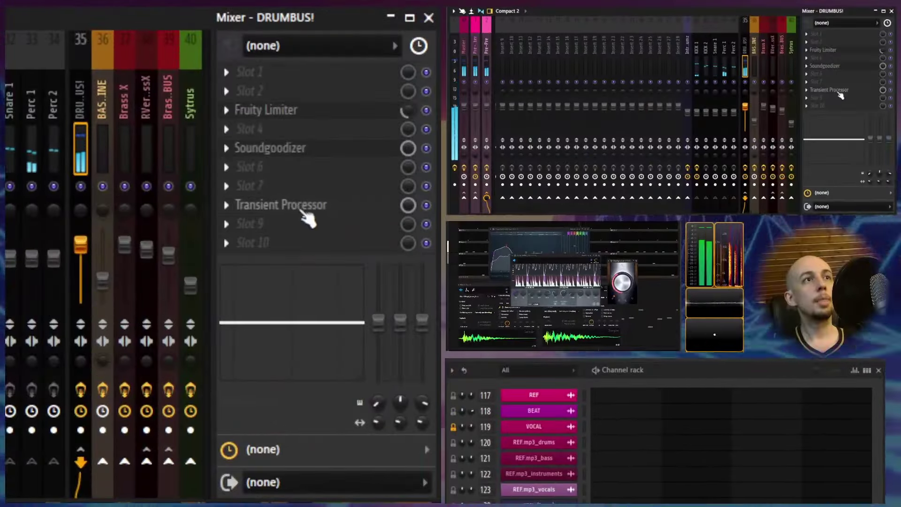
left_click(303, 209)
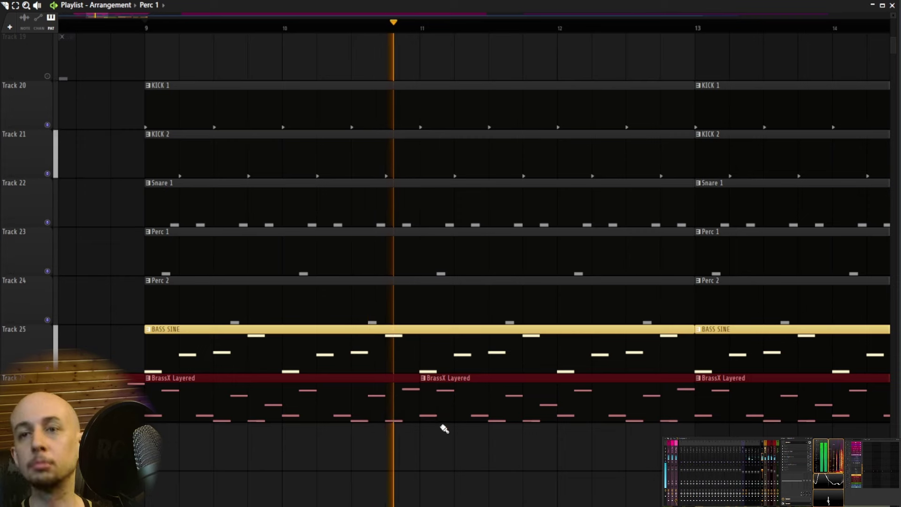
key("space")
Solo Synth M on Track 28, audition it from bar 13 and review its notes in the piano roll.
scroll(575, 474, "down", 3)
left_click_drag(575, 474, 356, 437)
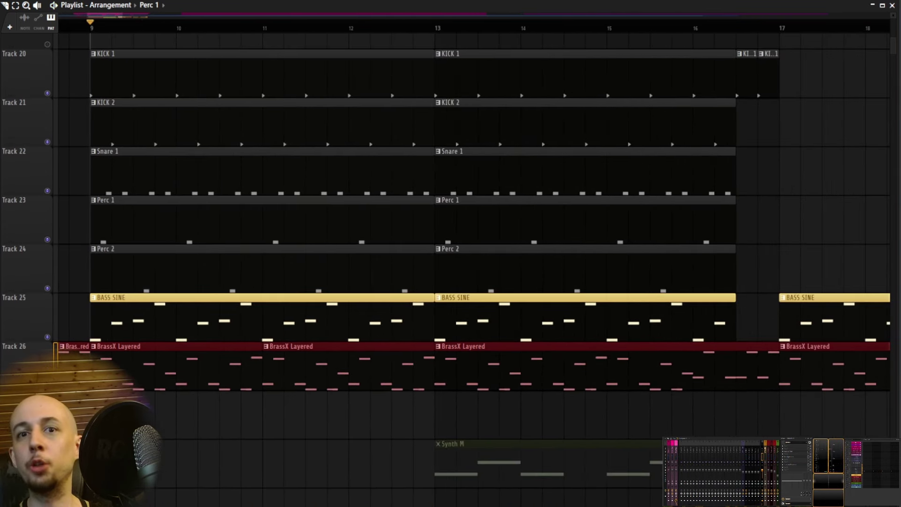
right_click(48, 483)
left_click(436, 28)
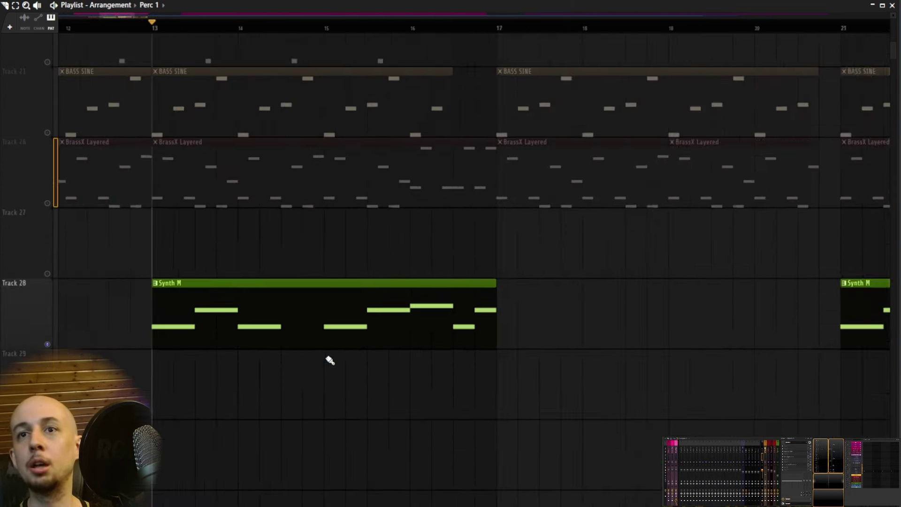
scroll(240, 354, "up", 3)
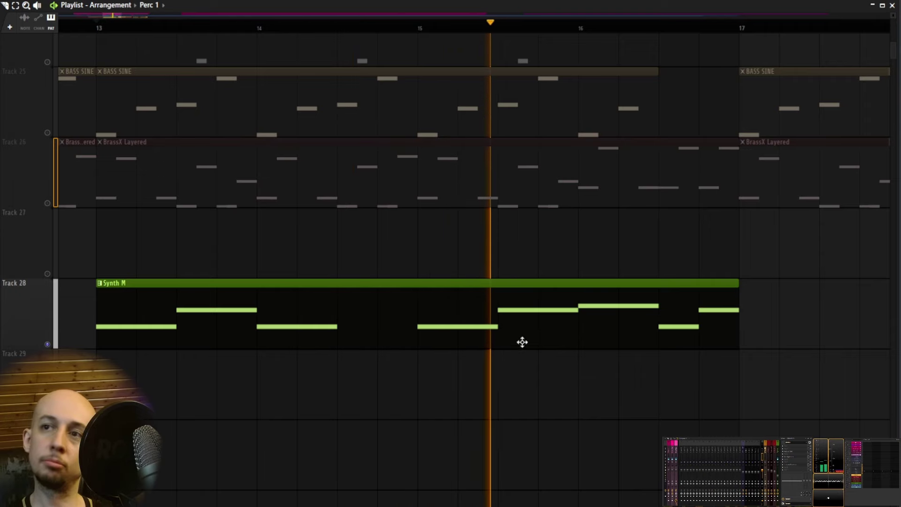
double_click(541, 344)
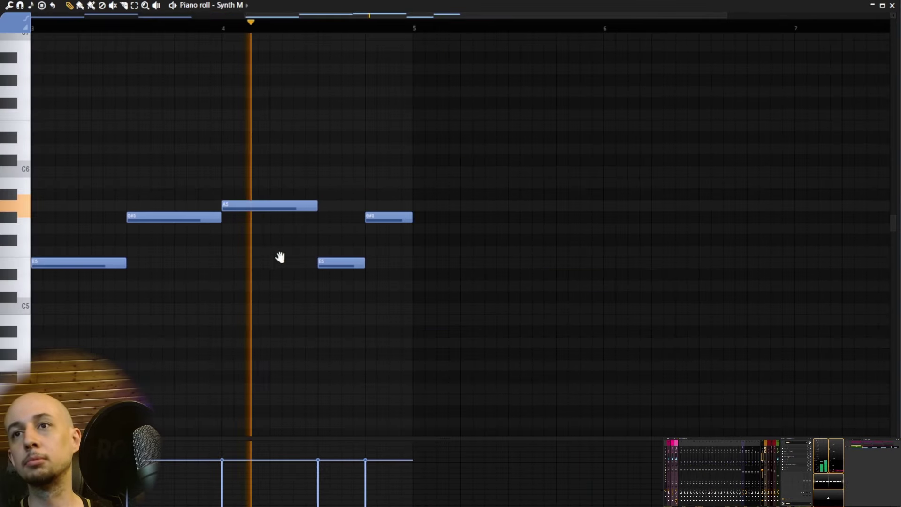
mouse_move(280, 257)
left_mouse_down()
mouse_move(607, 251)
mouse_move(642, 232)
left_mouse_up()
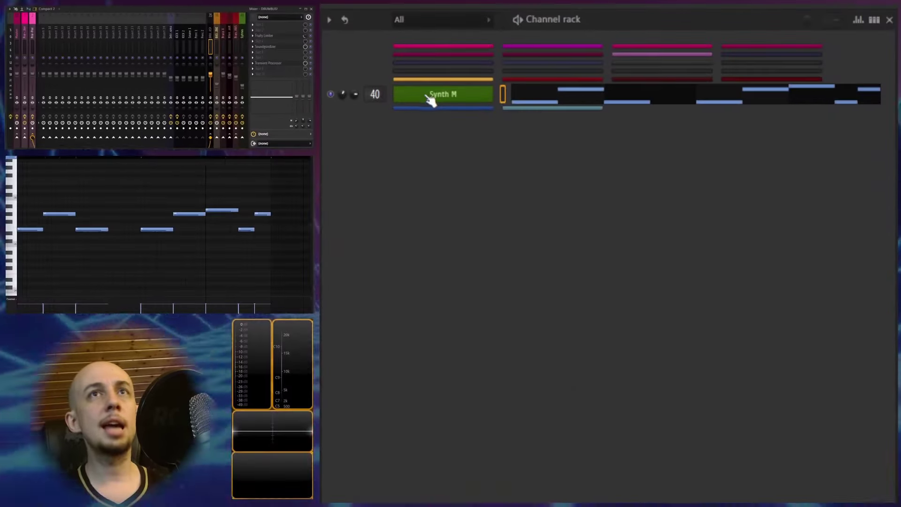
Review the Synth M Sytrus patch's OP 1, OP 2 and main settings, and audition it with its chorus and EQ.
left_click(433, 96)
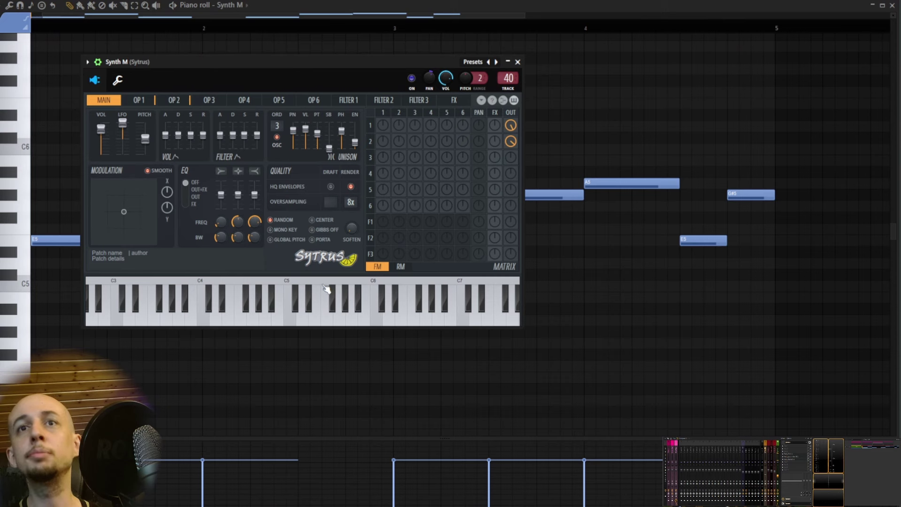
left_click(138, 100)
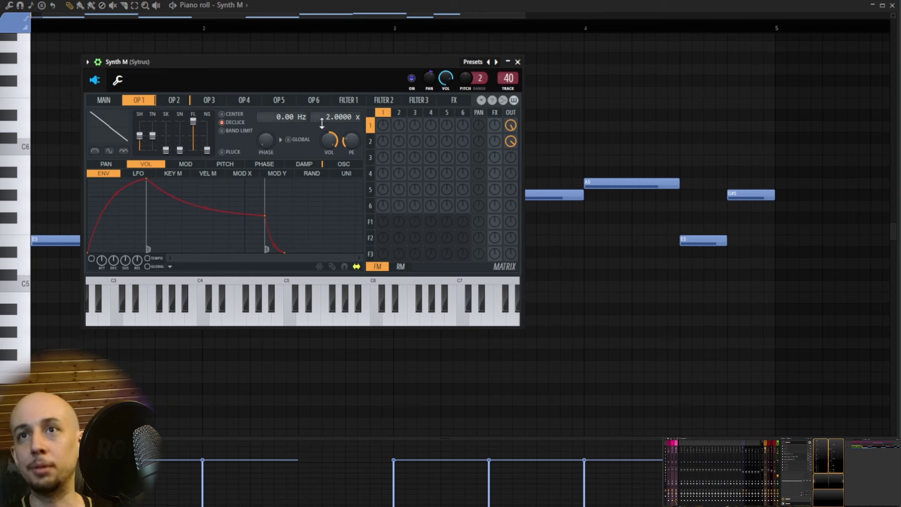
left_click(181, 100)
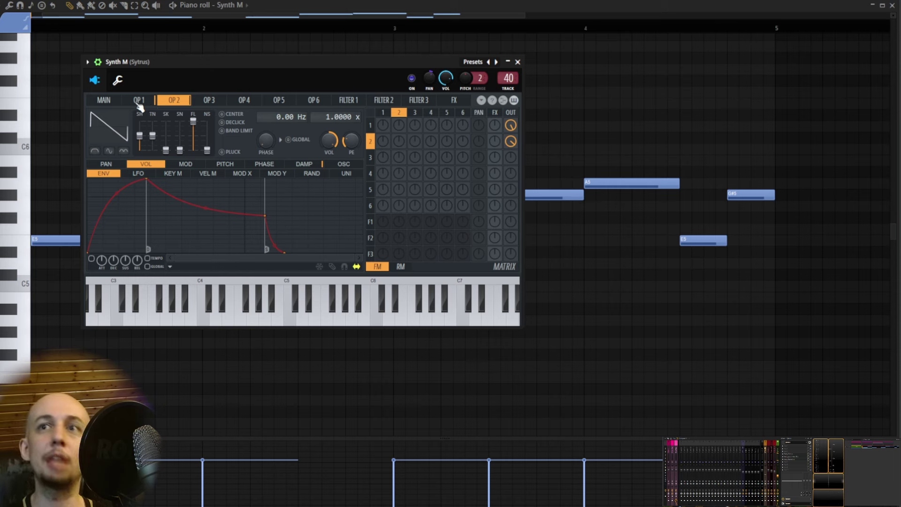
left_click(104, 100)
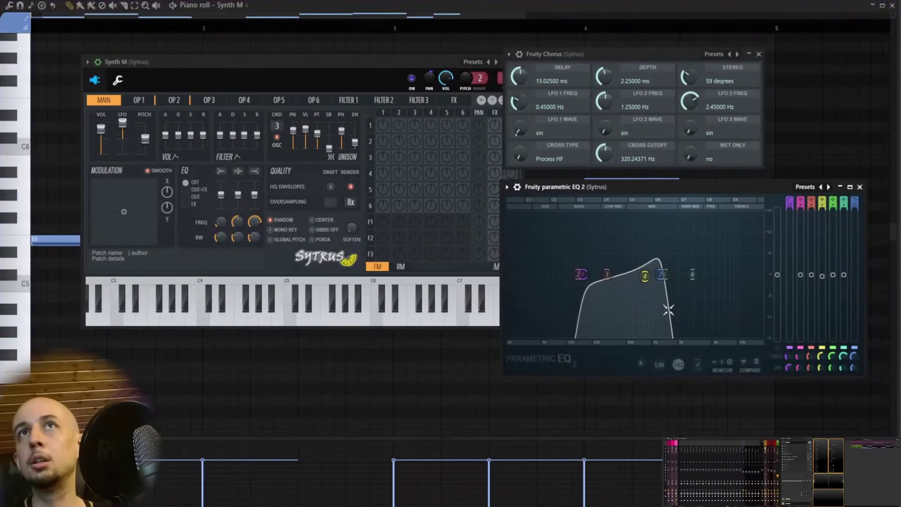
key("space")
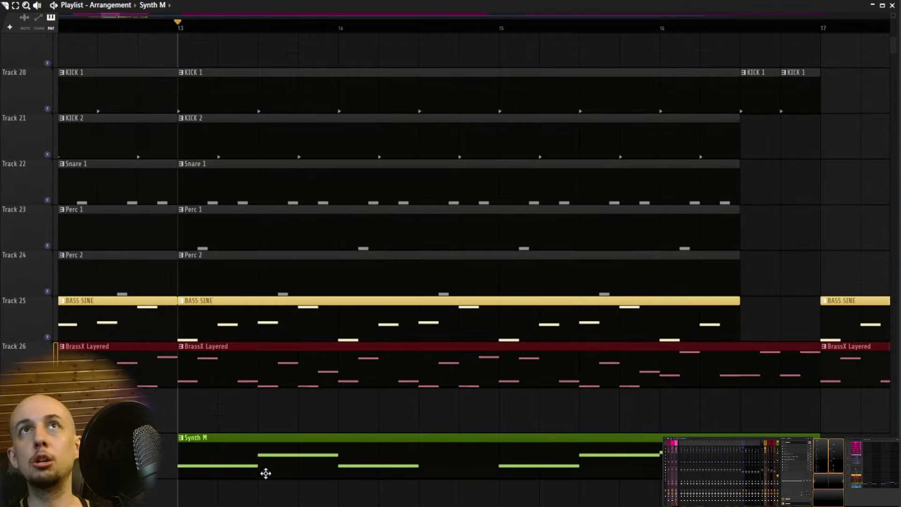
Play the full arrangement from bar 13 and from before bar 9, following it through the drumless section from bar 17.
key("space")
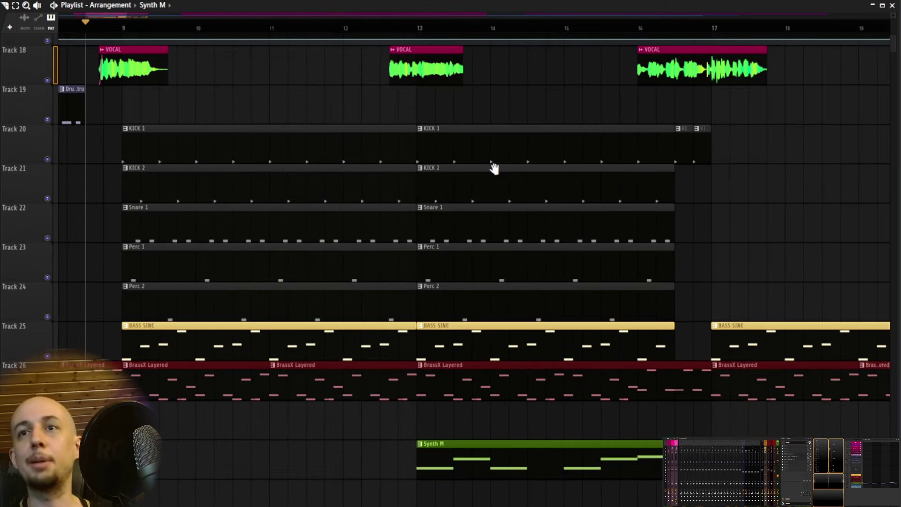
key("space")
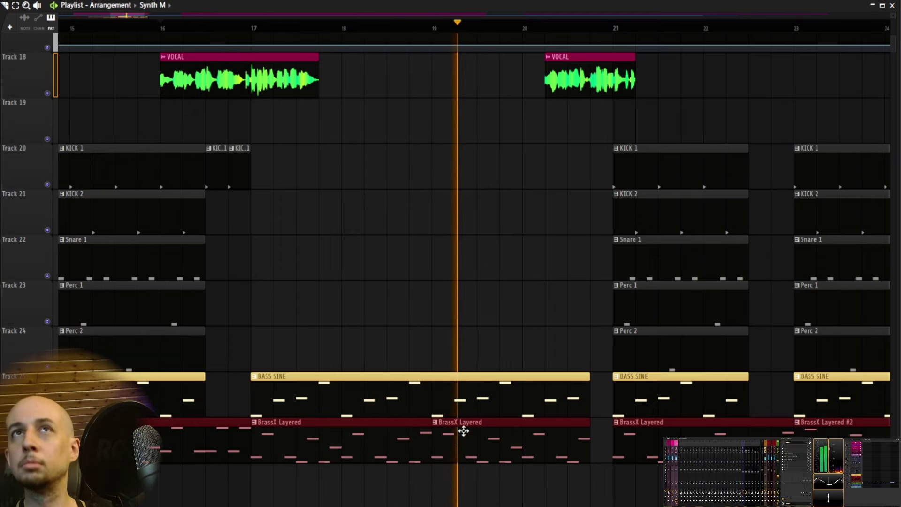
mouse_move(462, 491)
left_mouse_down()
mouse_move(466, 408)
mouse_move(462, 484)
left_mouse_up()
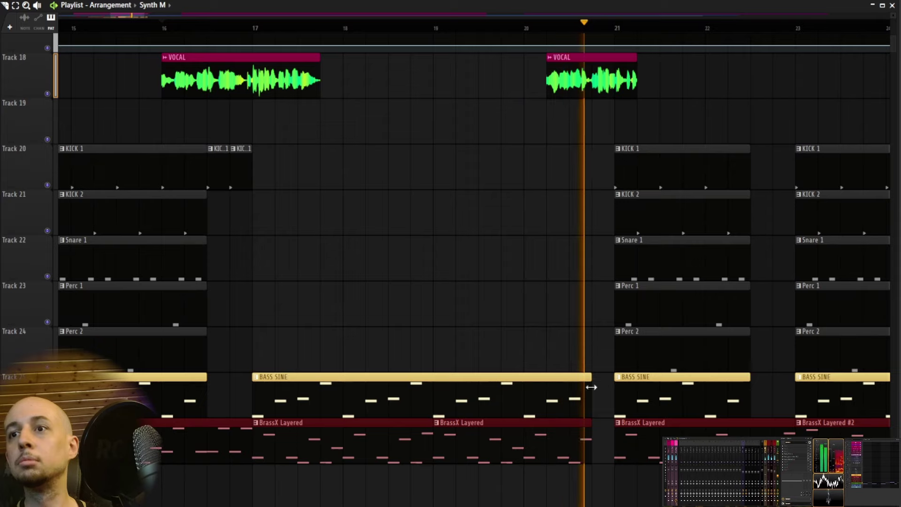
left_click_drag(601, 435, 271, 379)
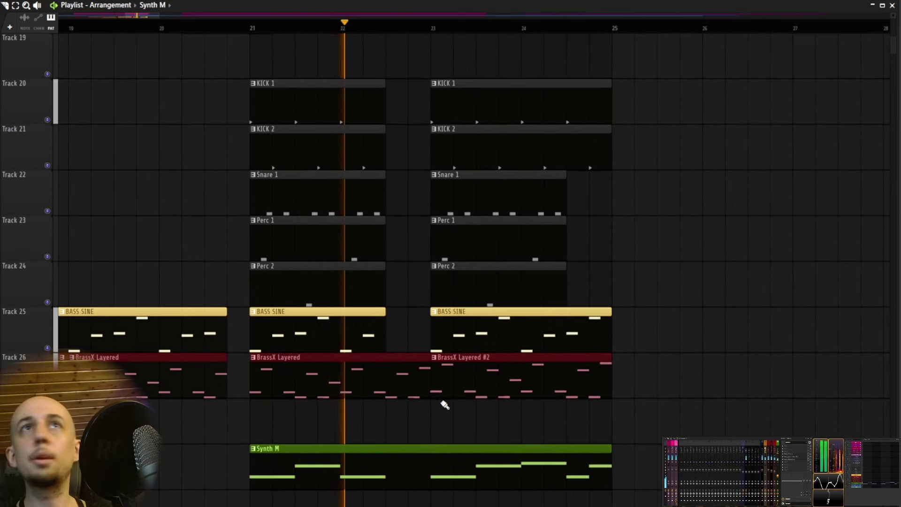
Follow the playback of the drums, bass, brass and Synth M through bars 21 to 25, and stop it.
scroll(455, 412, "up", 3)
left_click_drag(437, 412, 510, 399)
scroll(506, 392, "down", 1)
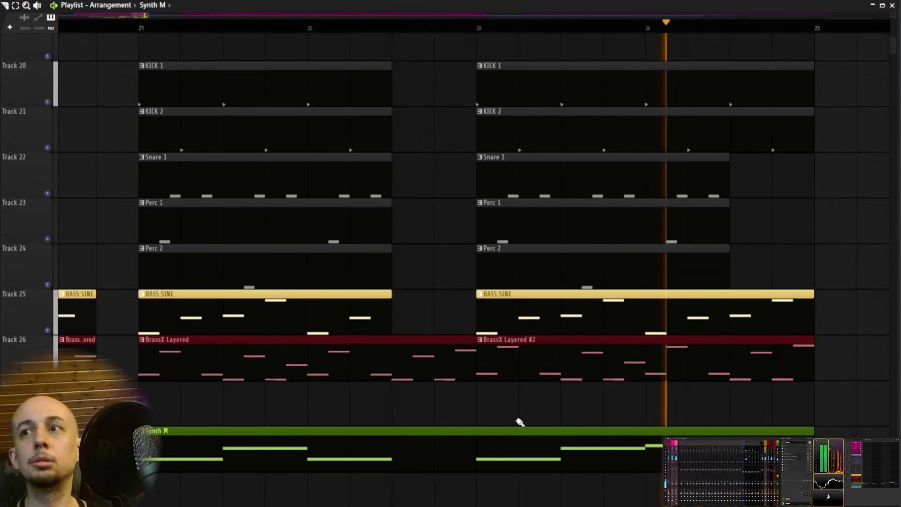
scroll(475, 393, "down", 1)
key("space")
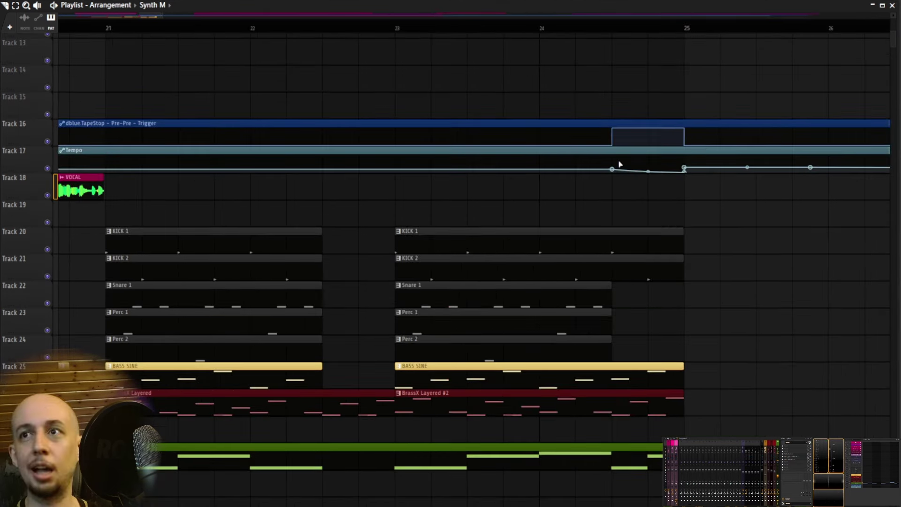
Select the Tempo automation clip on the soloed Track 17 and enlarge the track's height to show the curve before bar 25.
scroll(644, 269, "up", 1)
left_click_drag(644, 269, 650, 234)
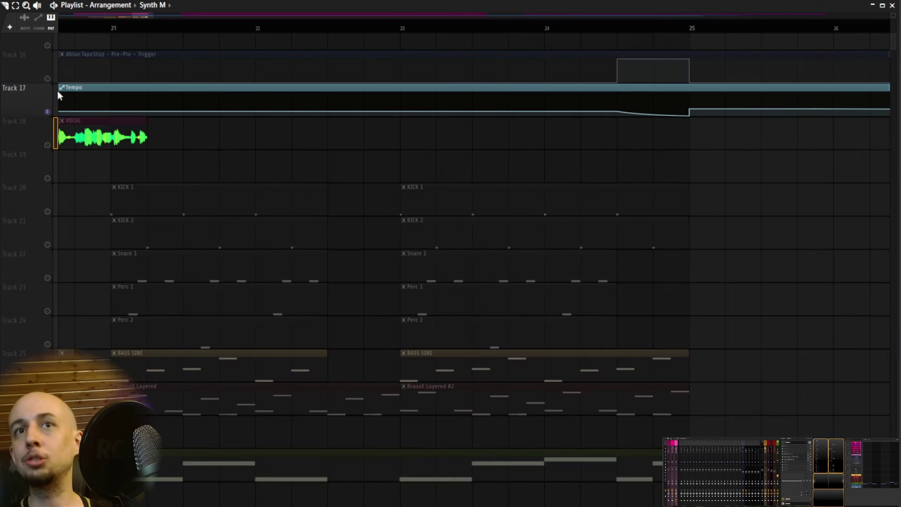
left_click(86, 91)
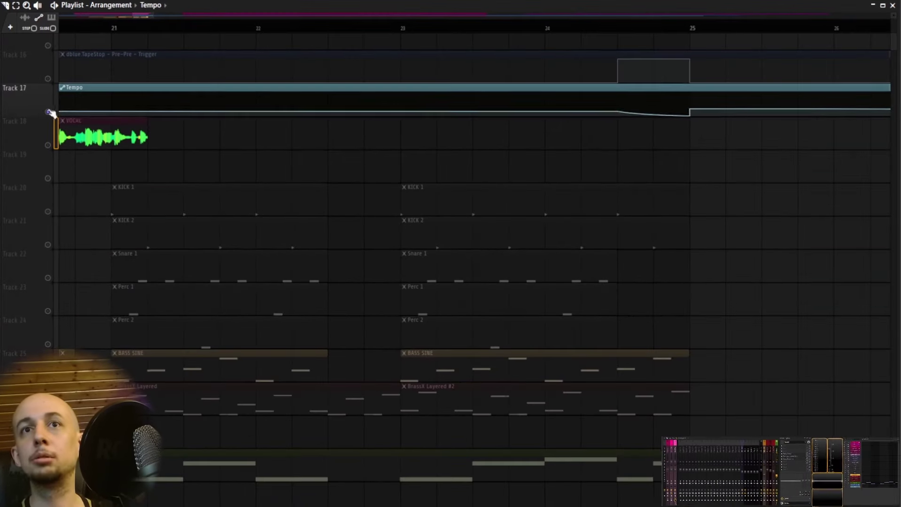
left_click_drag(521, 116, 519, 308)
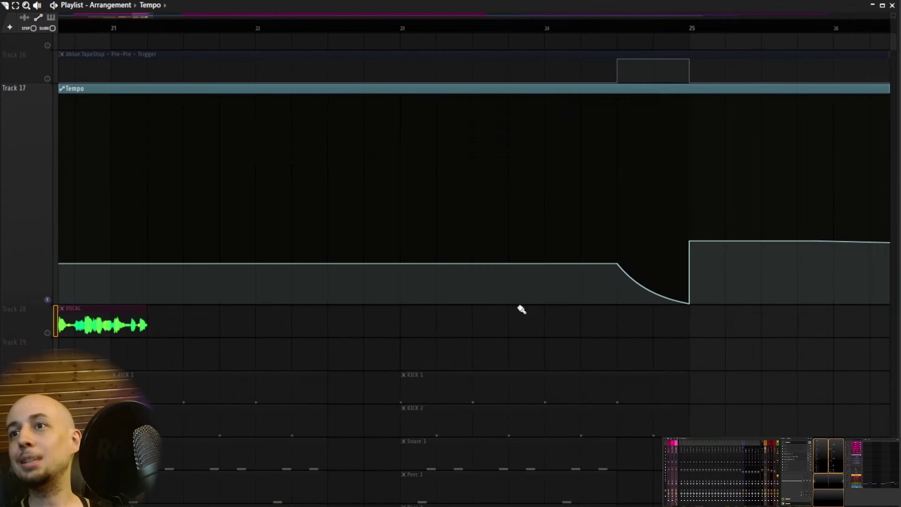